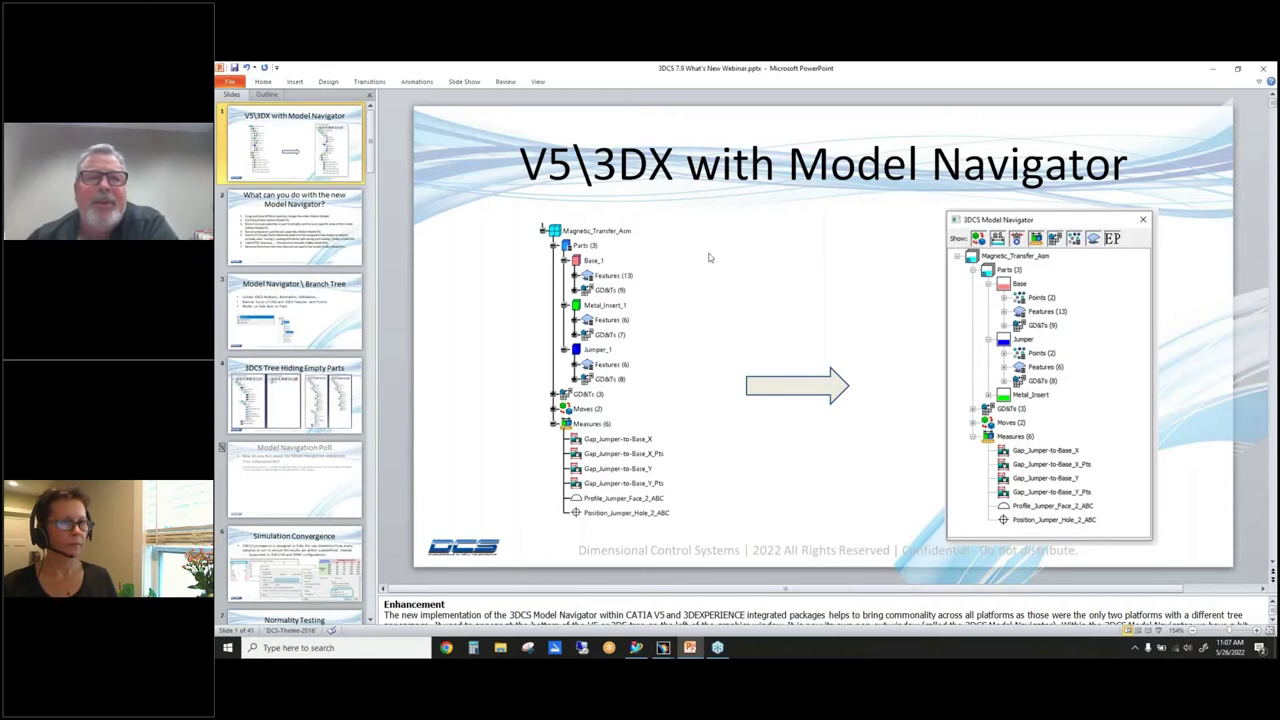
Go to slide 2, which lists the seven Model Navigator capabilities
click(313, 232)
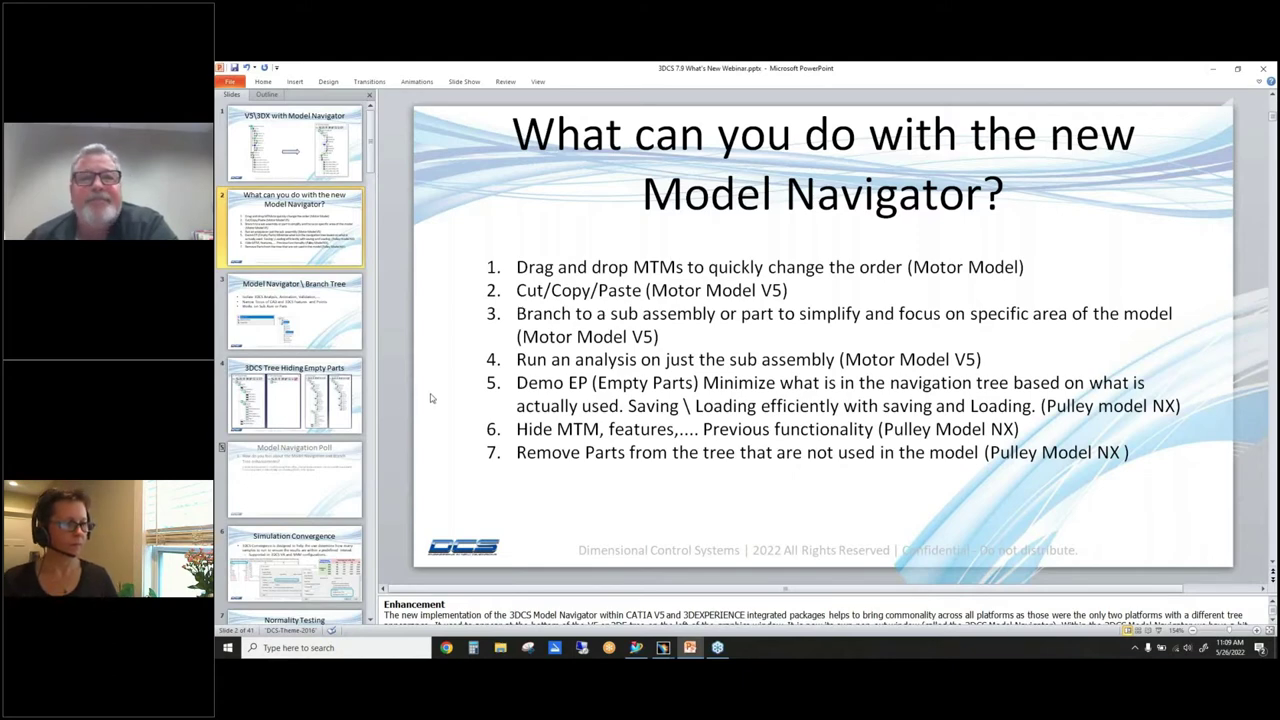
Show slide 4 on hiding empty parts, then bring the CATIA wiper motor model window forward
click(333, 397)
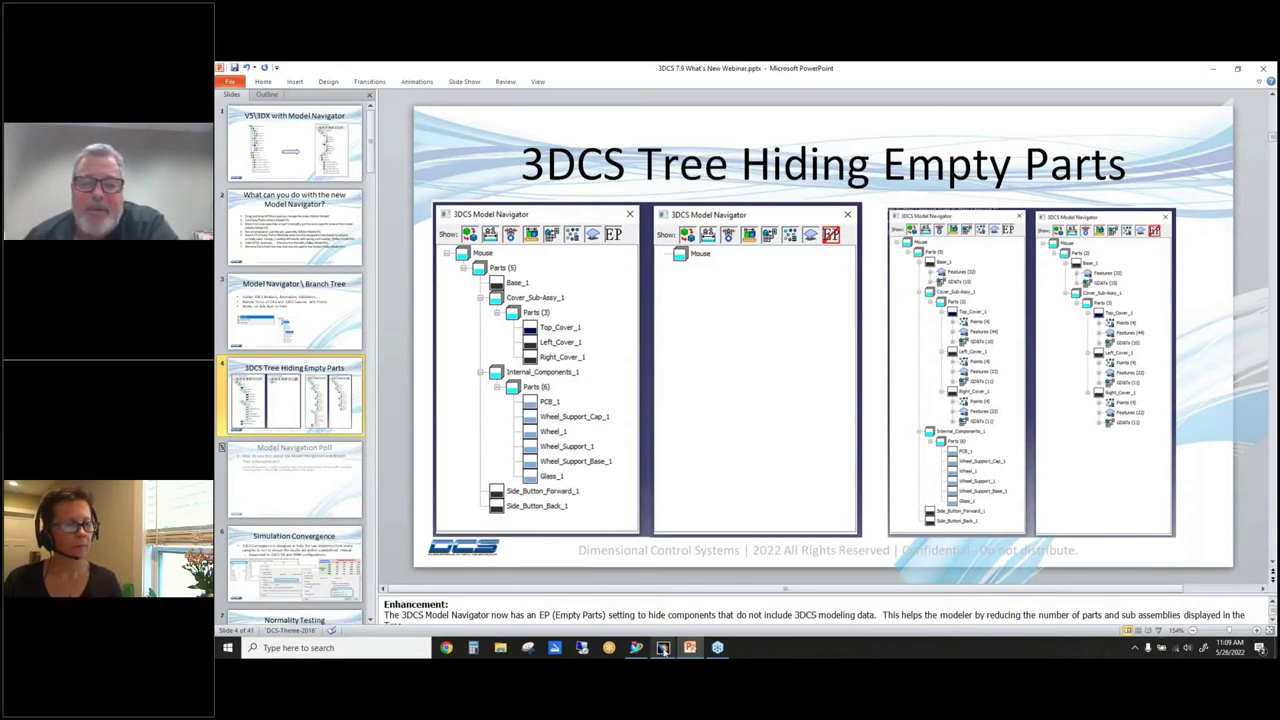
mouse_move(663, 649)
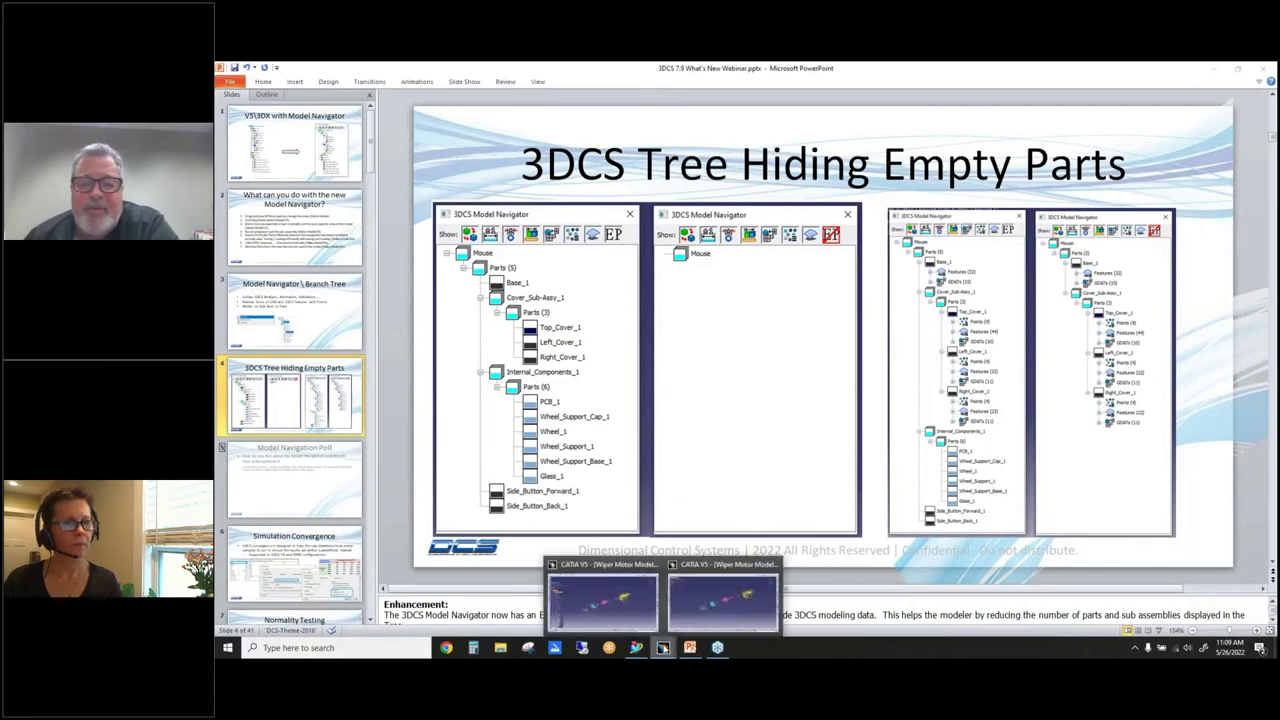
click(618, 598)
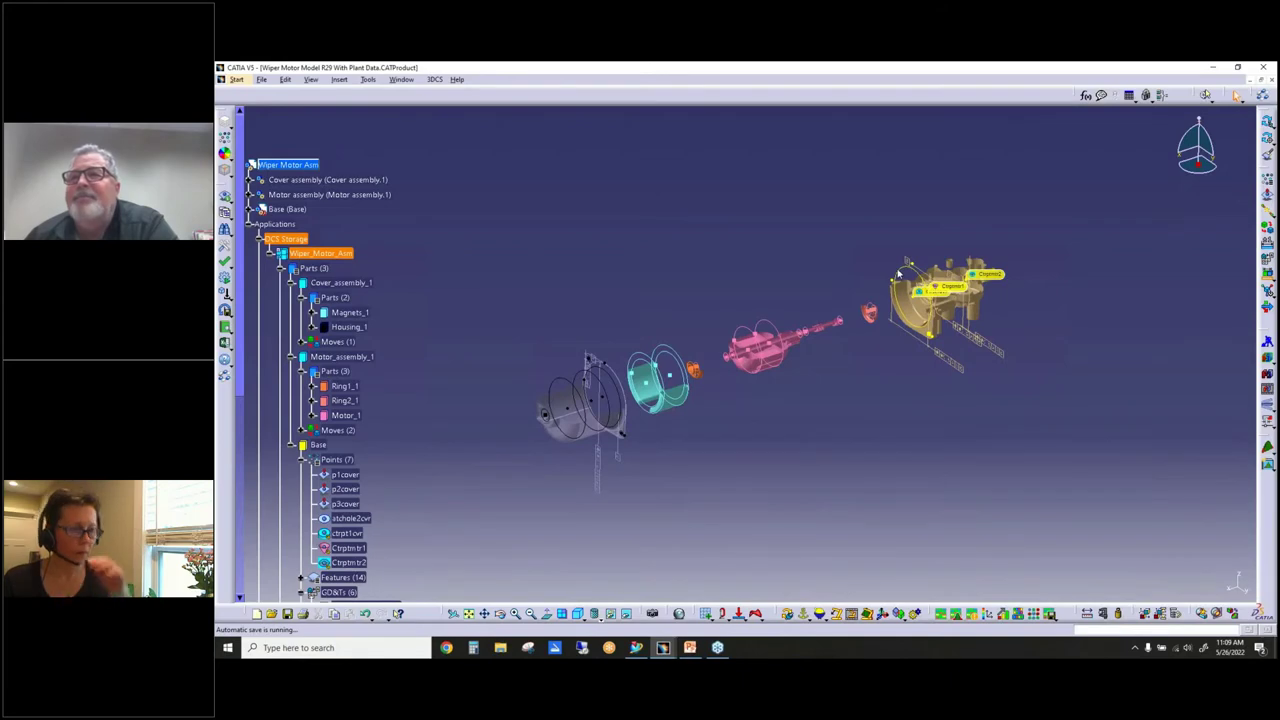
Scroll the Thermal wiper motor assembly view down and back up
scroll(344, 252, down, 3)
scroll(344, 252, up, 3)
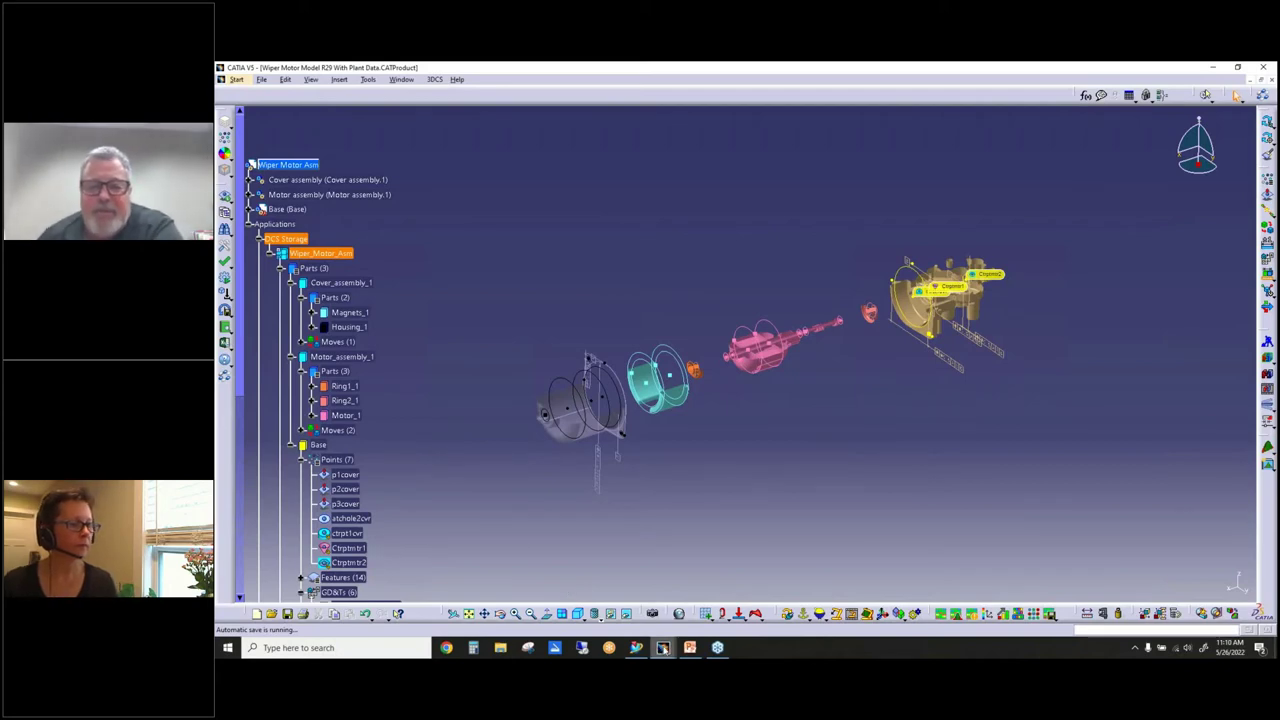
Switch to the Thermal wiper motor window and drag the Model Navigator down and left
mouse_move(662, 648)
click(718, 612)
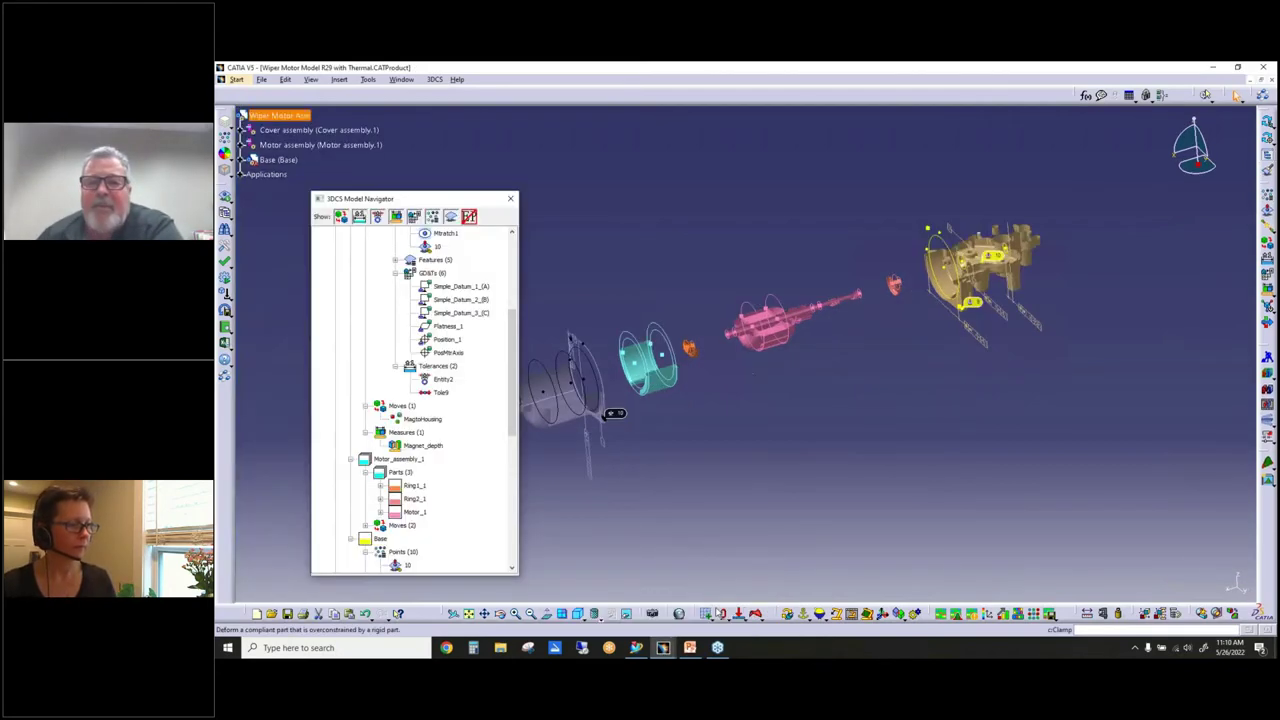
drag(453, 198, 400, 191)
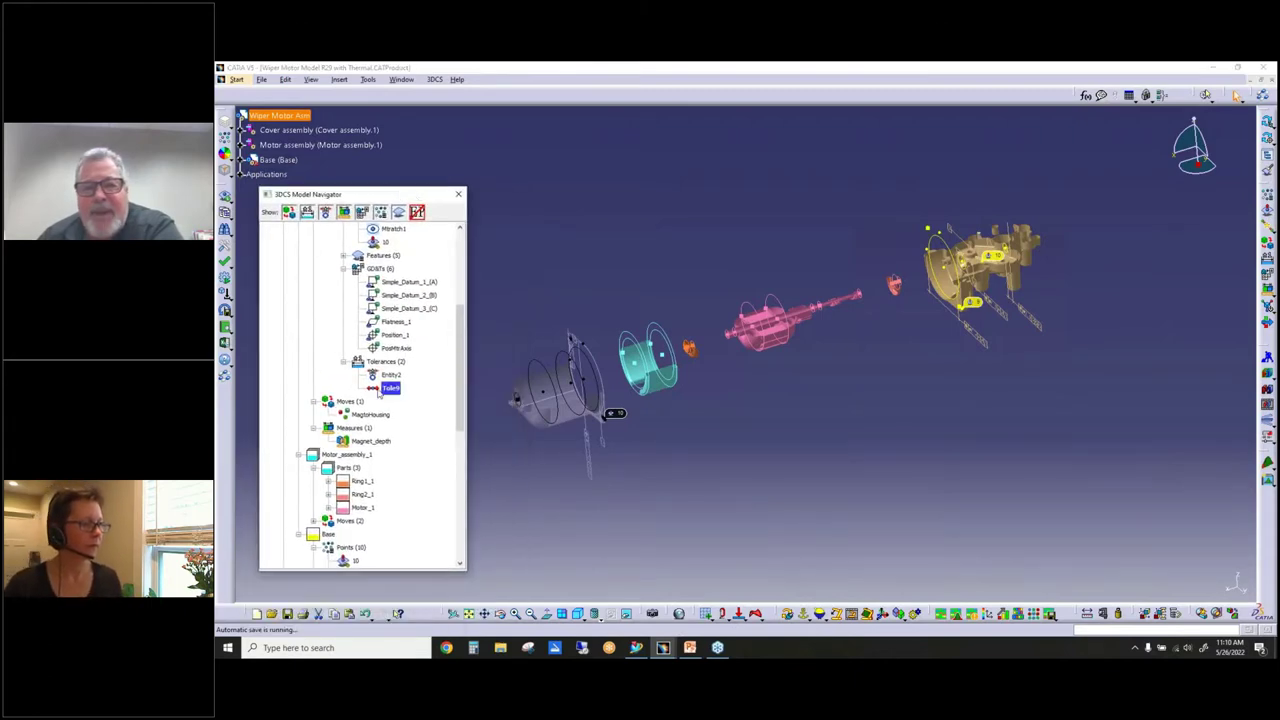
click(251, 196)
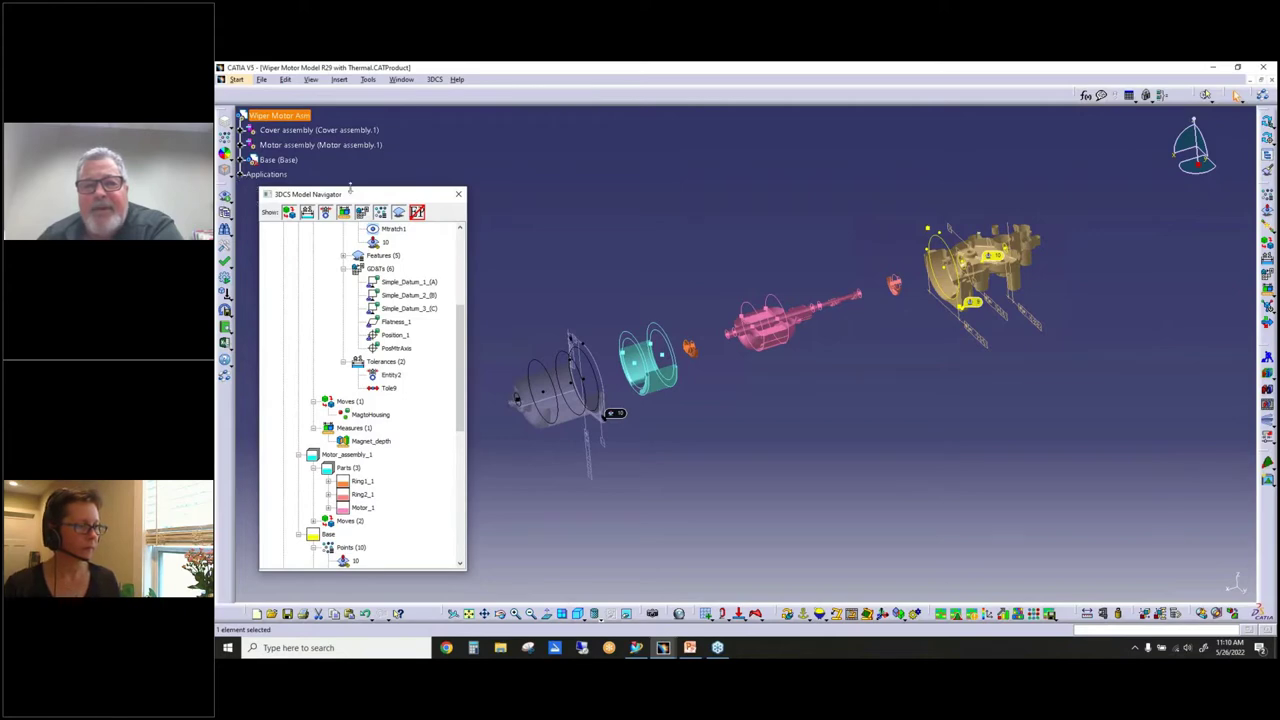
Fine-tune the Model Navigator position and scroll its tree to the top at Housing_1
mouse_move(361, 198)
mouse_down()
mouse_move(413, 193)
mouse_move(384, 193)
mouse_up()
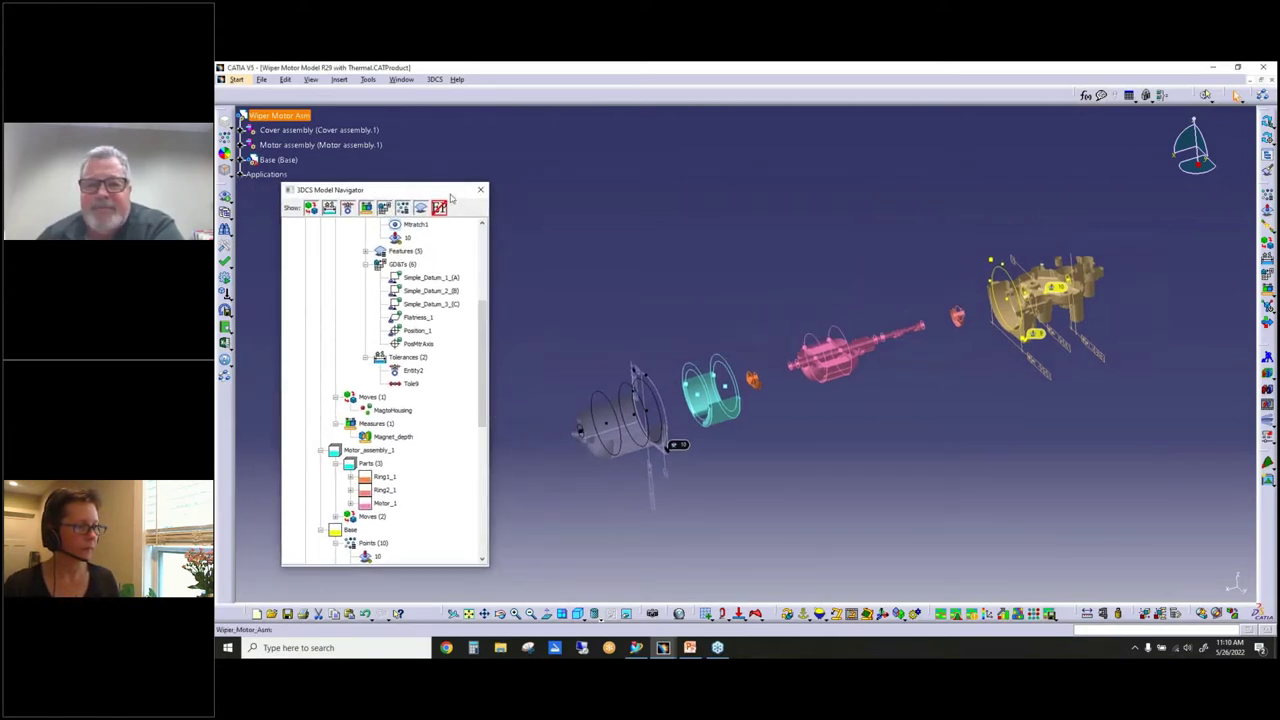
drag(447, 193, 479, 184)
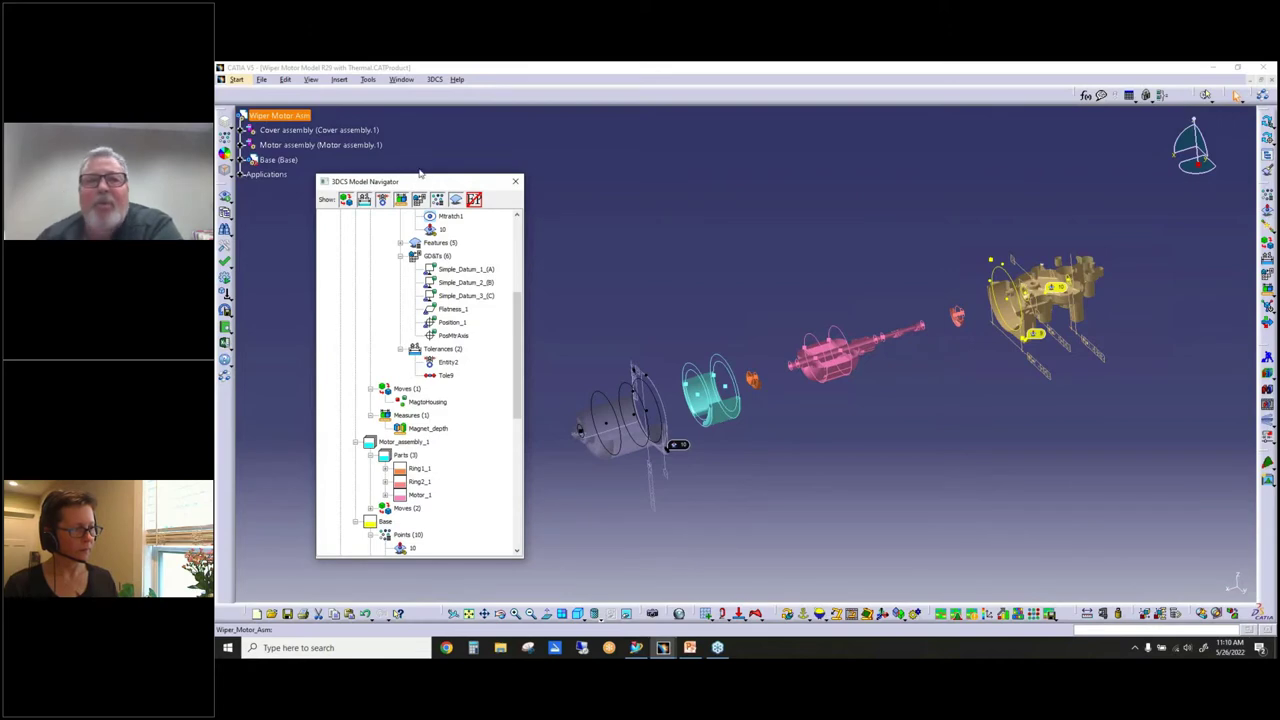
mouse_move(431, 185)
mouse_down()
mouse_move(699, 211)
mouse_move(574, 119)
mouse_move(705, 134)
mouse_move(658, 196)
mouse_move(442, 177)
mouse_up()
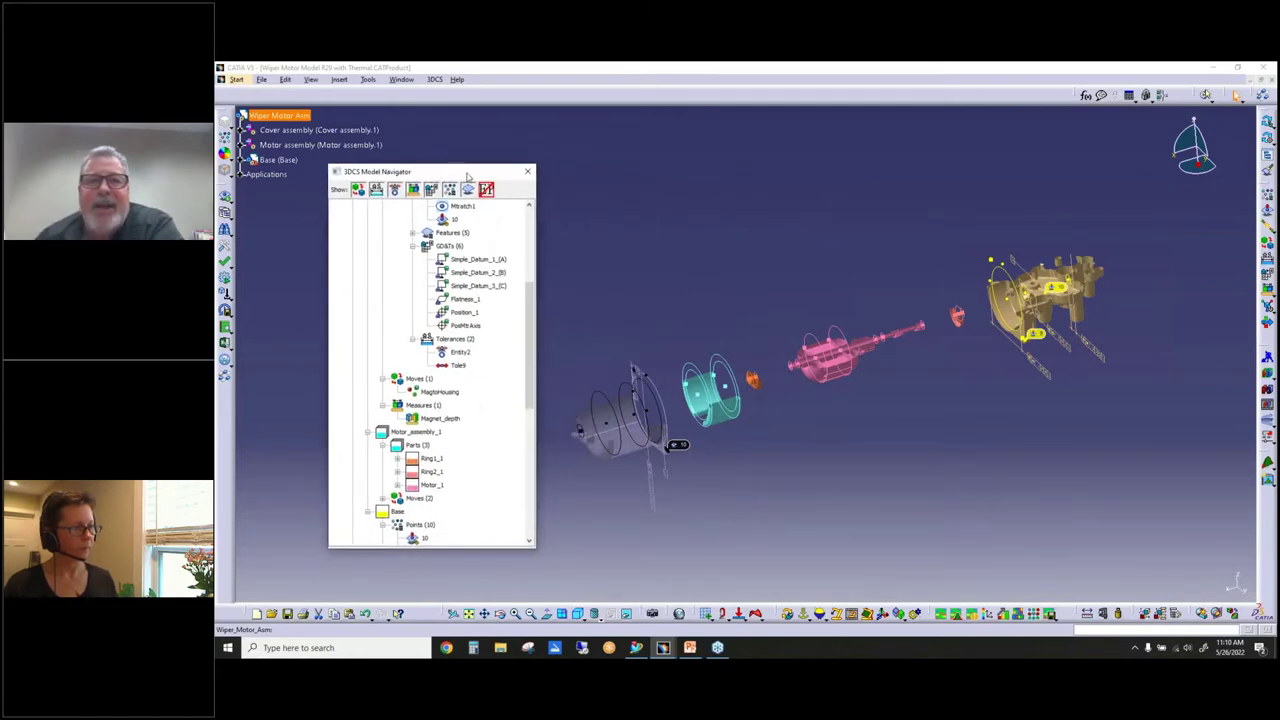
mouse_move(467, 176)
mouse_down()
mouse_move(212, 194)
mouse_move(466, 198)
mouse_up()
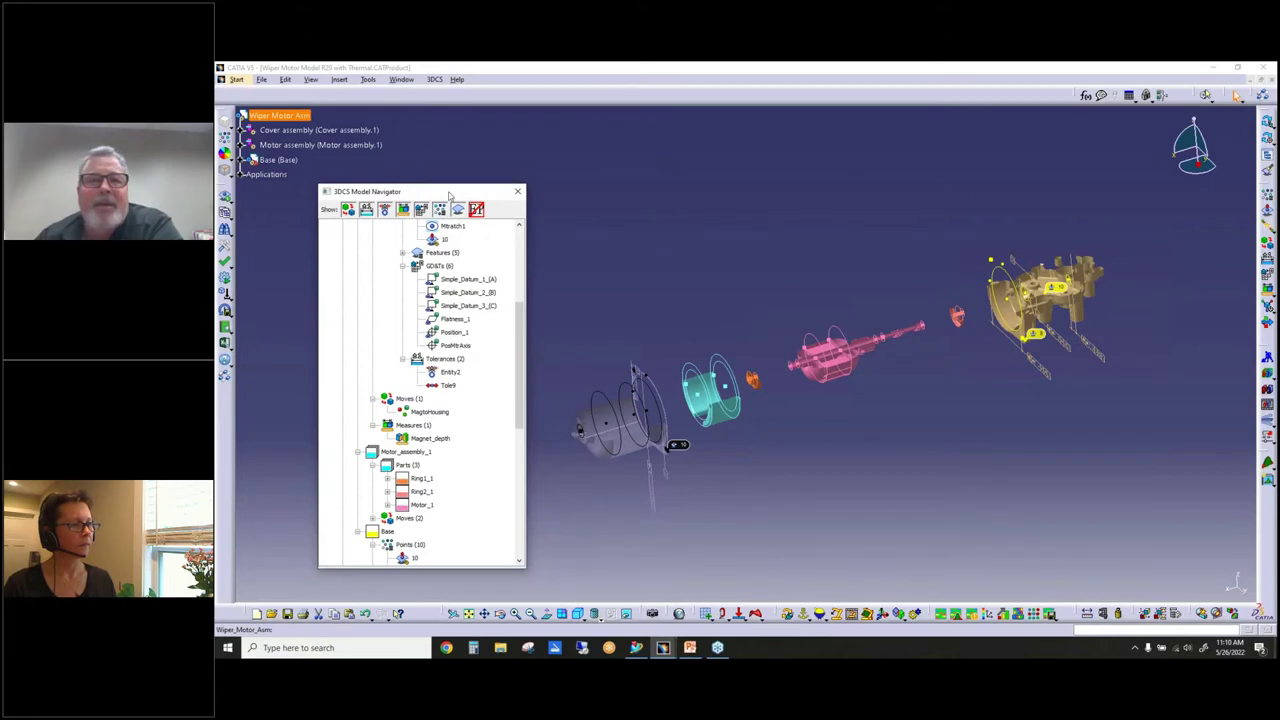
drag(449, 195, 425, 190)
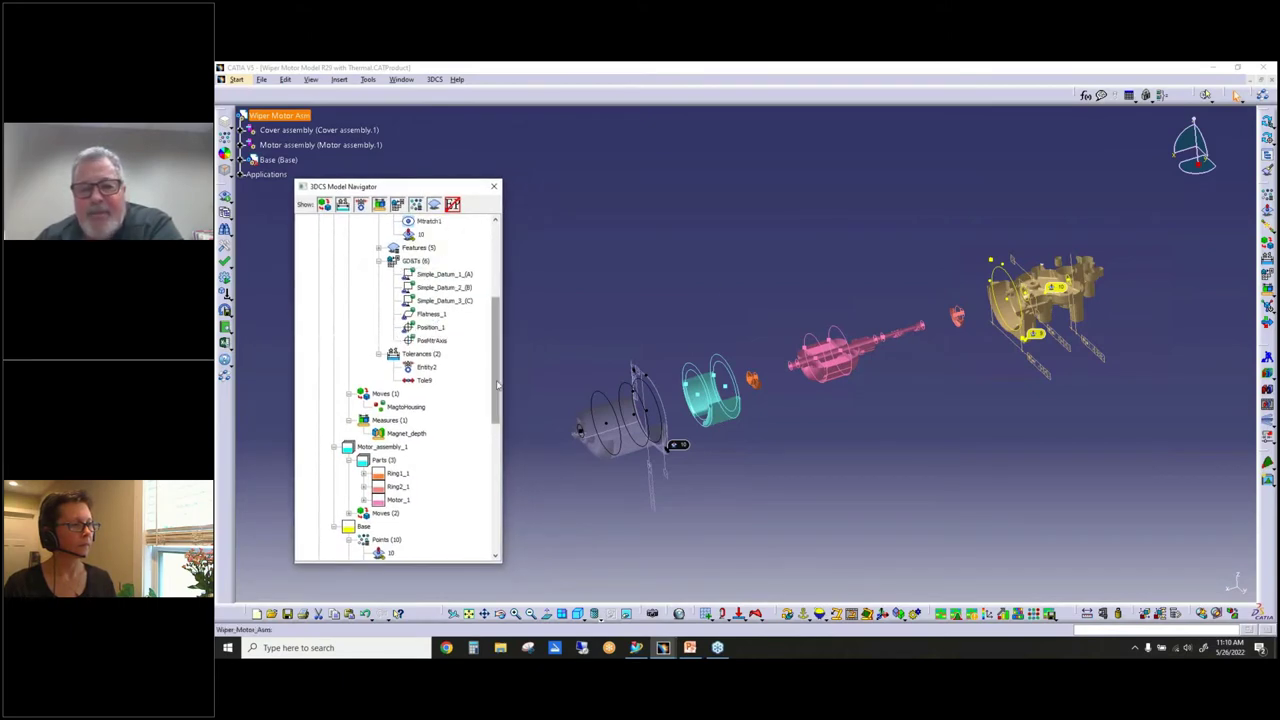
drag(499, 385, 496, 268)
Move ctrpt1base below p3base and PosMtrAxis directly after the three datums
click(432, 393)
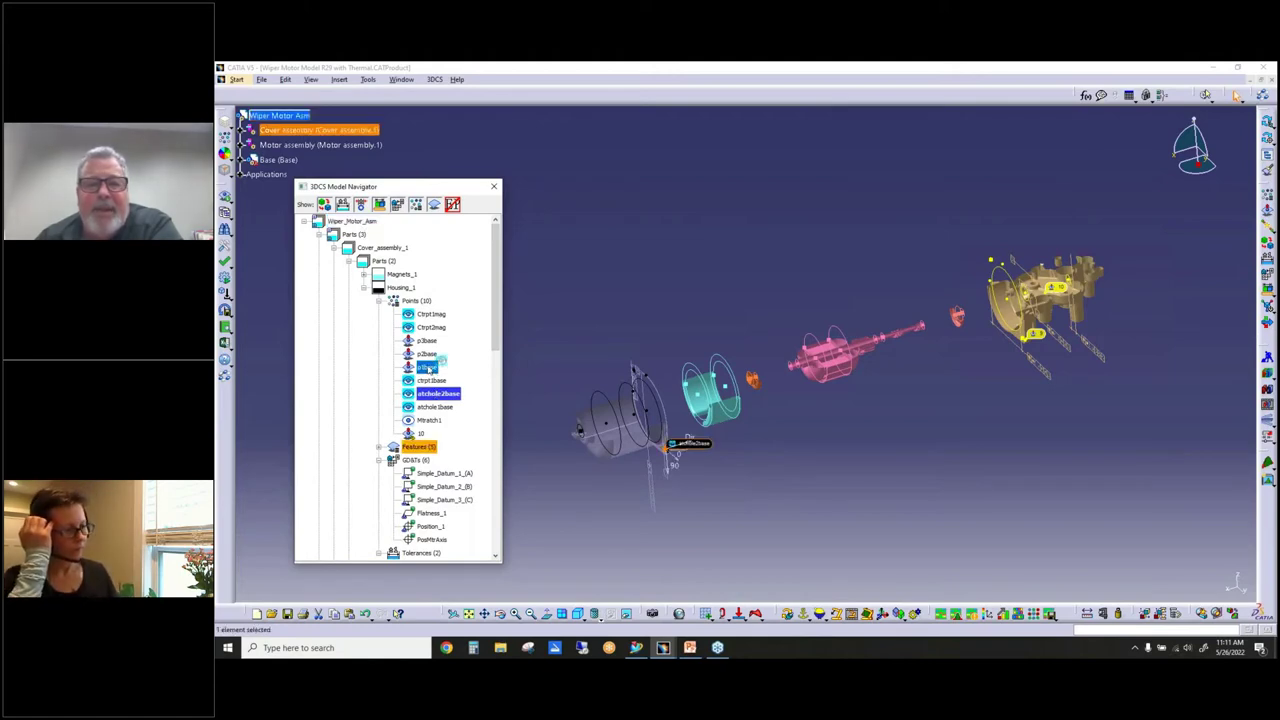
drag(421, 394, 427, 340)
click(430, 393)
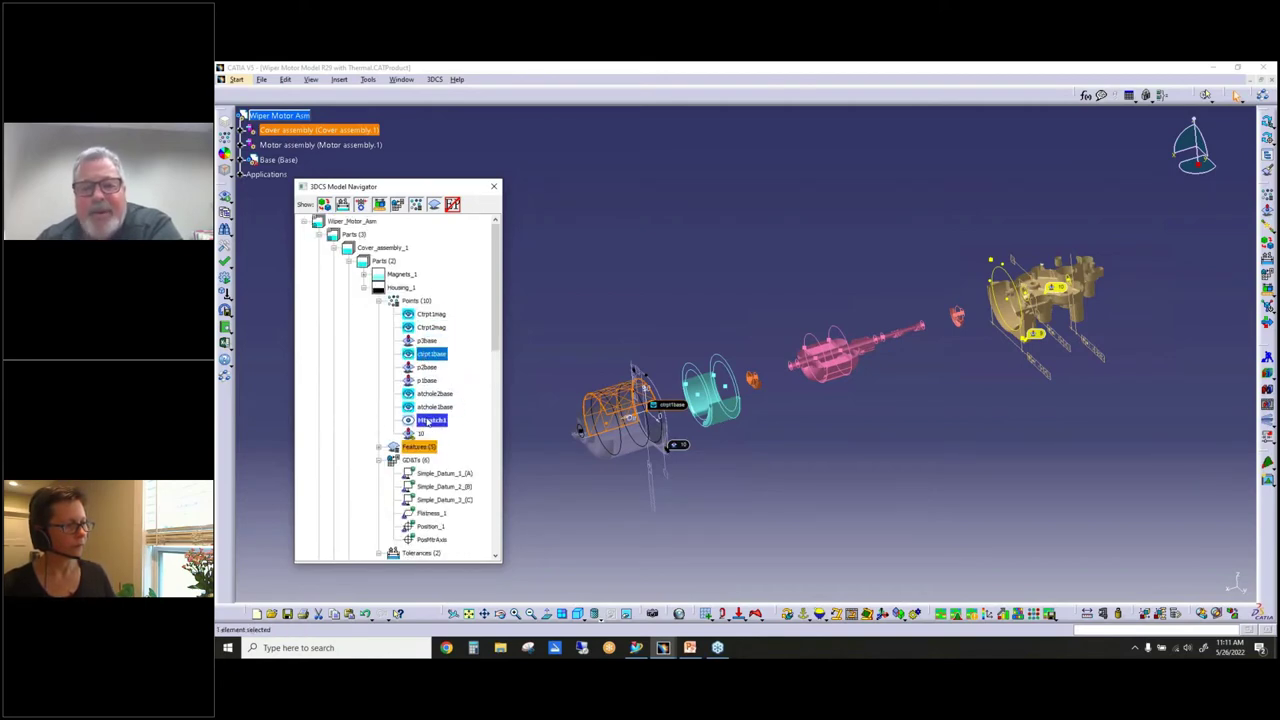
click(434, 539)
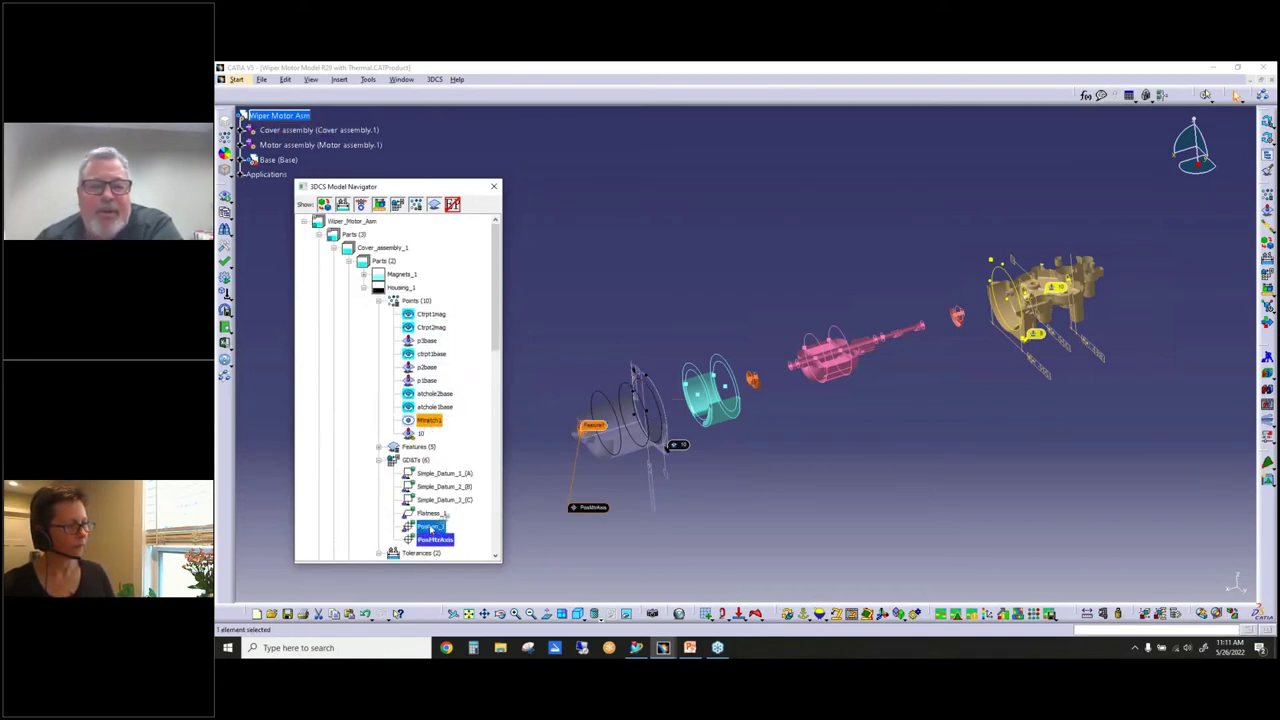
drag(430, 528, 422, 514)
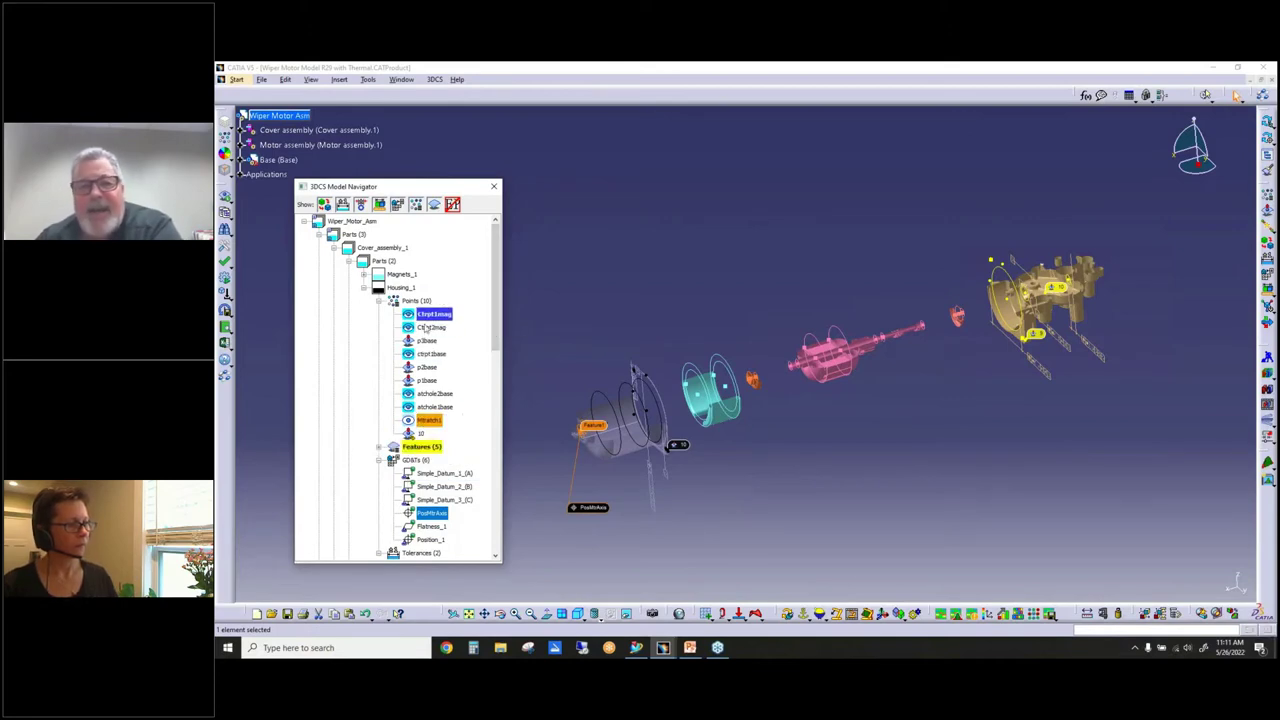
Expand Housing_1's points and GD&Ts groups and zoom the view onto the gold housing
click(431, 421)
click(424, 446)
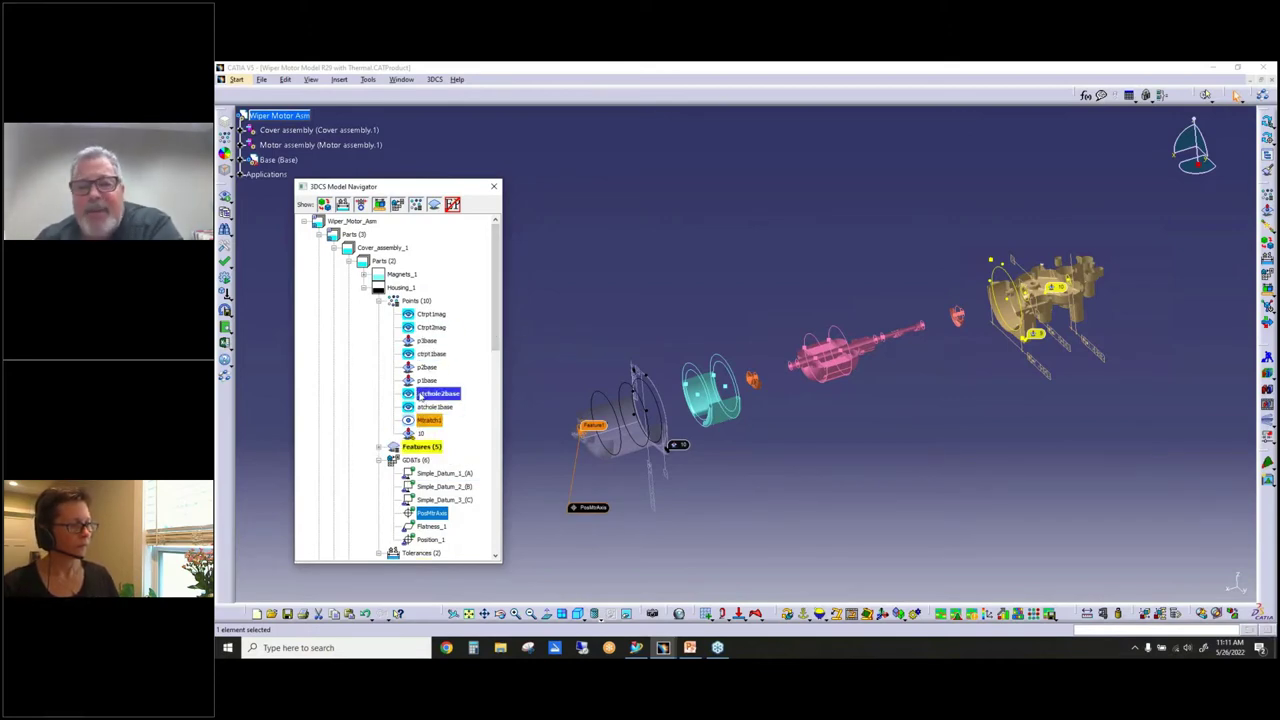
click(440, 513)
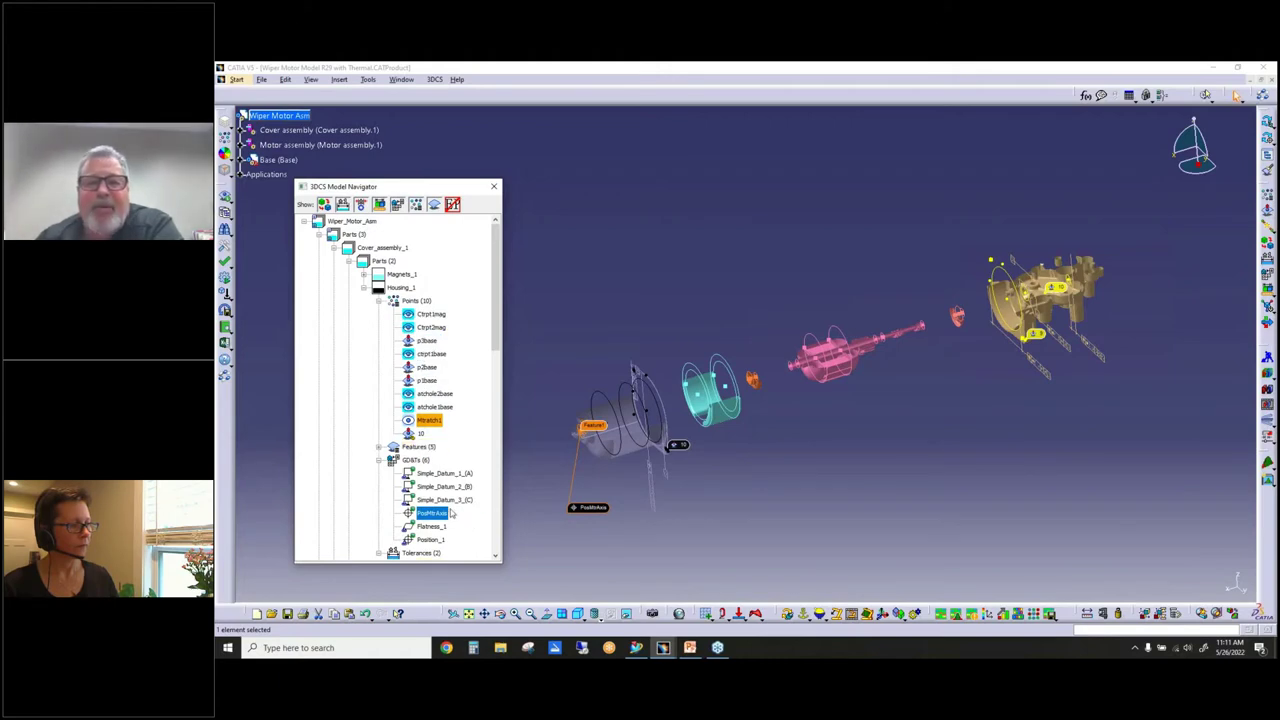
click(424, 460)
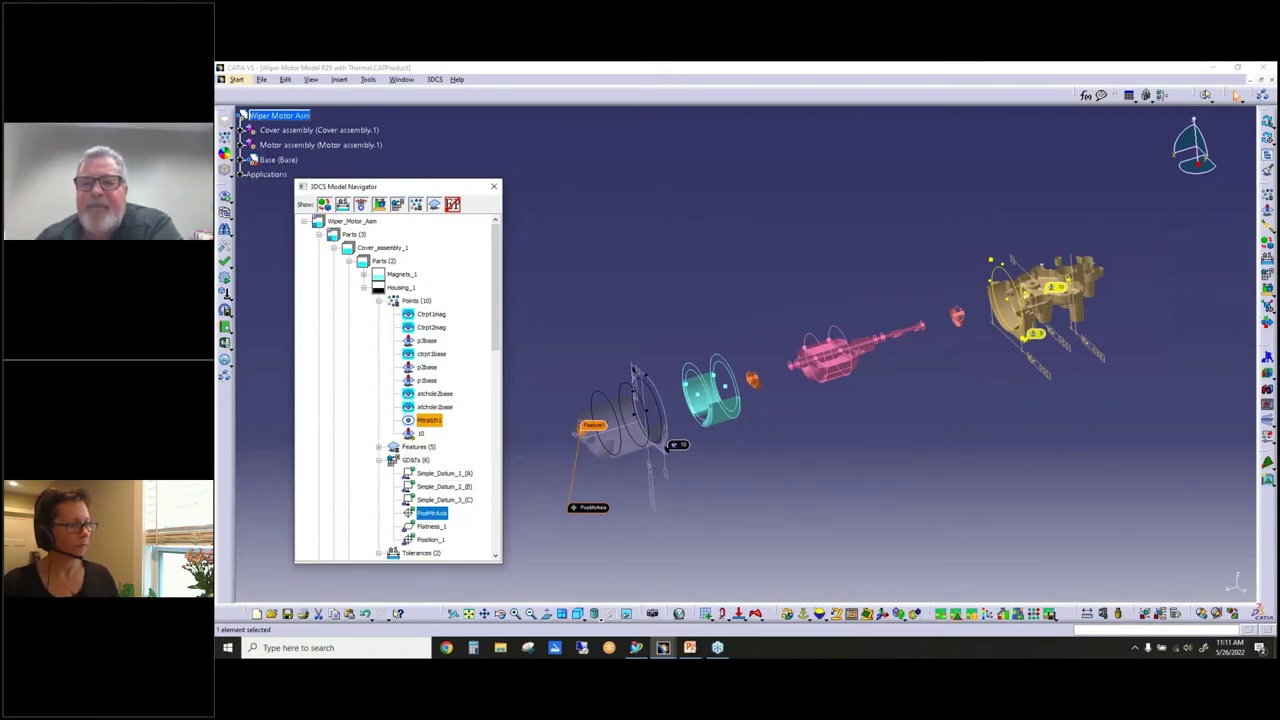
middle_drag(668, 448, 820, 430)
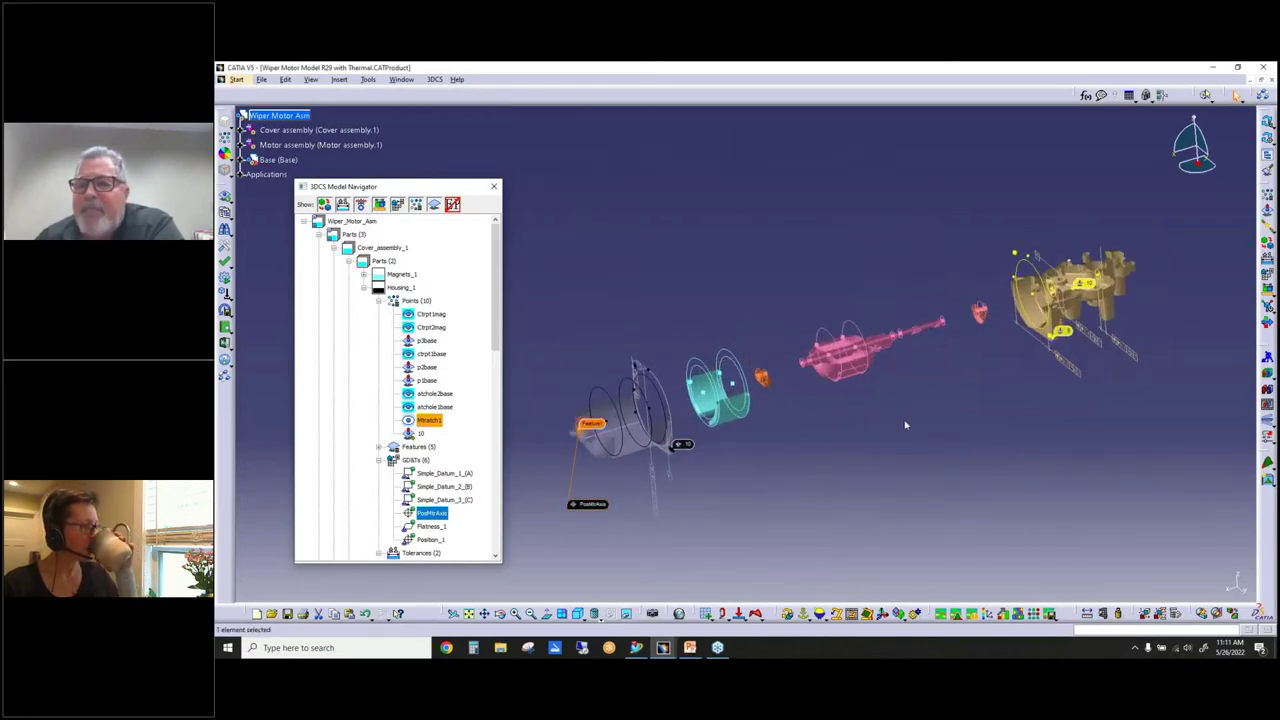
middle_drag(905, 425, 850, 440)
middle_drag(520, 476, 580, 370)
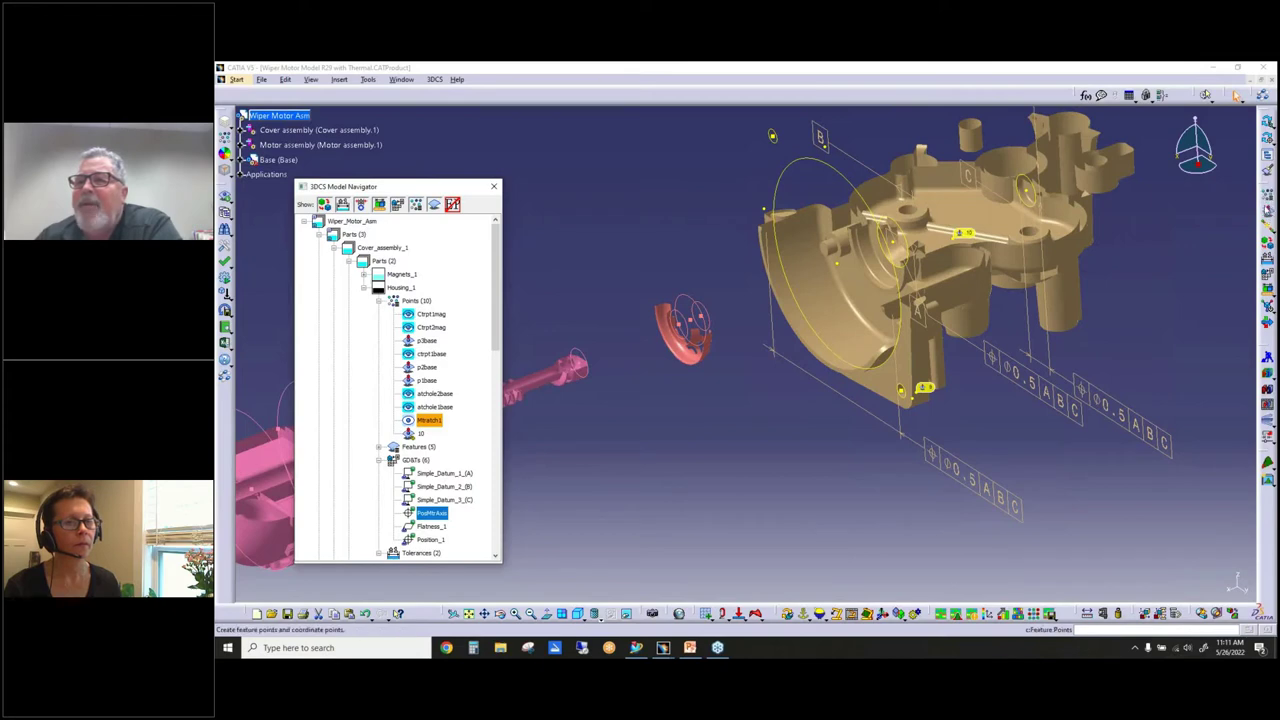
Place feature point 11 on the gold housing surface with Fast Point Creation, then close both dialogs
click(1268, 212)
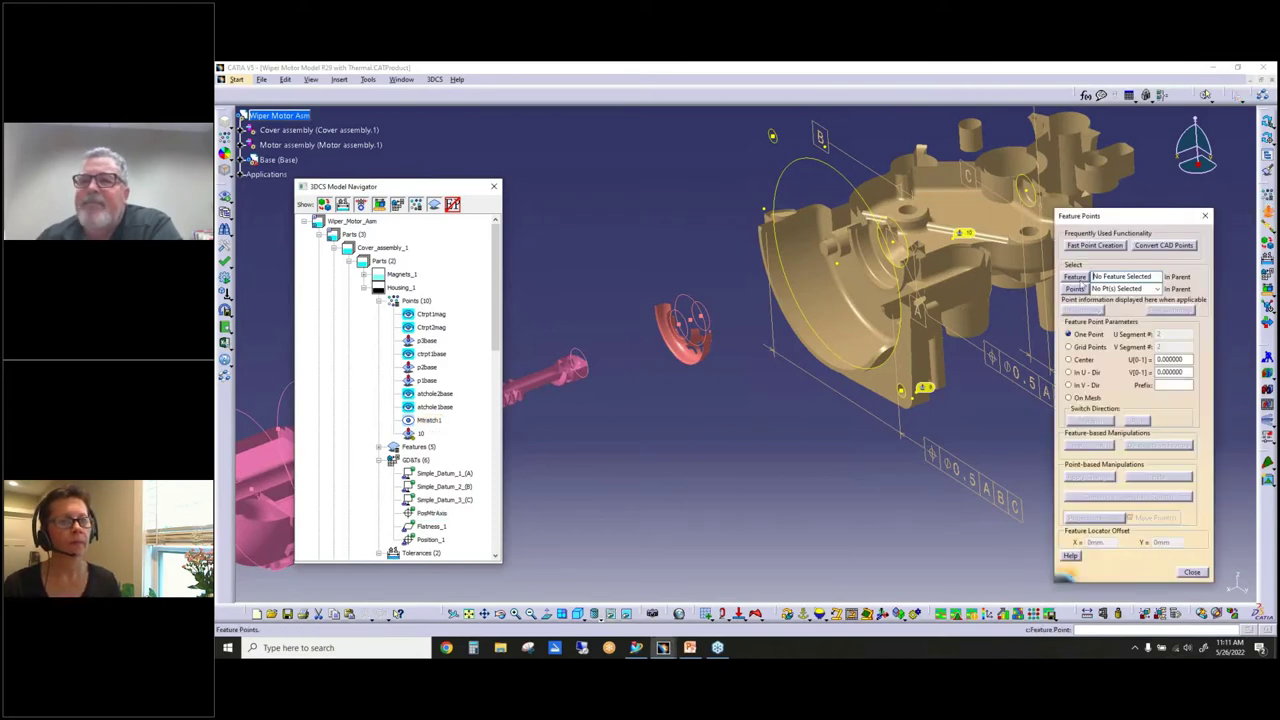
click(1111, 246)
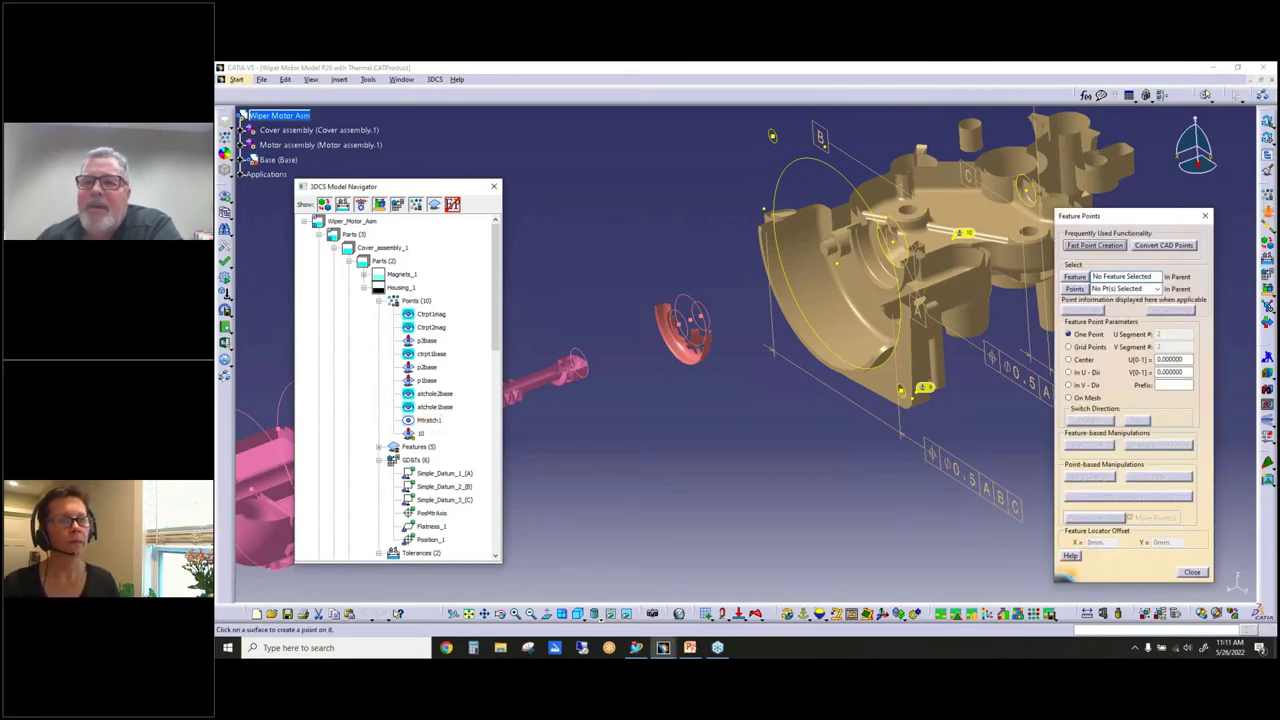
click(906, 382)
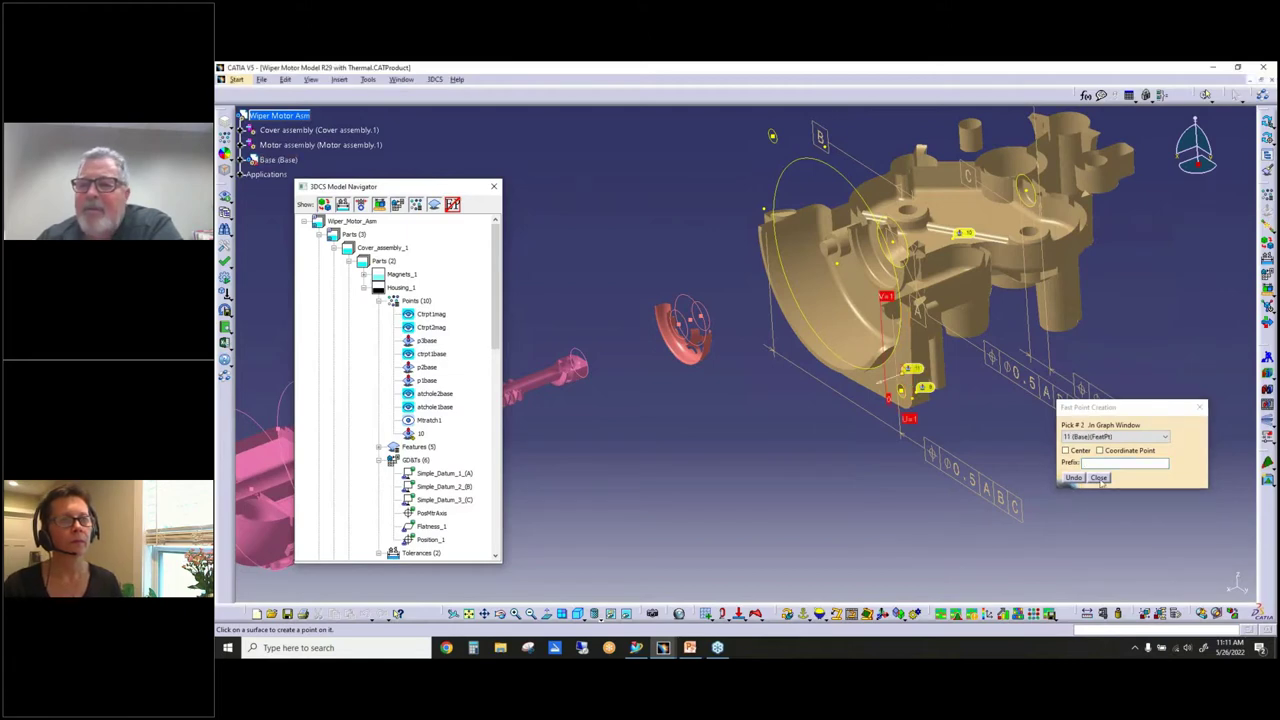
click(1099, 478)
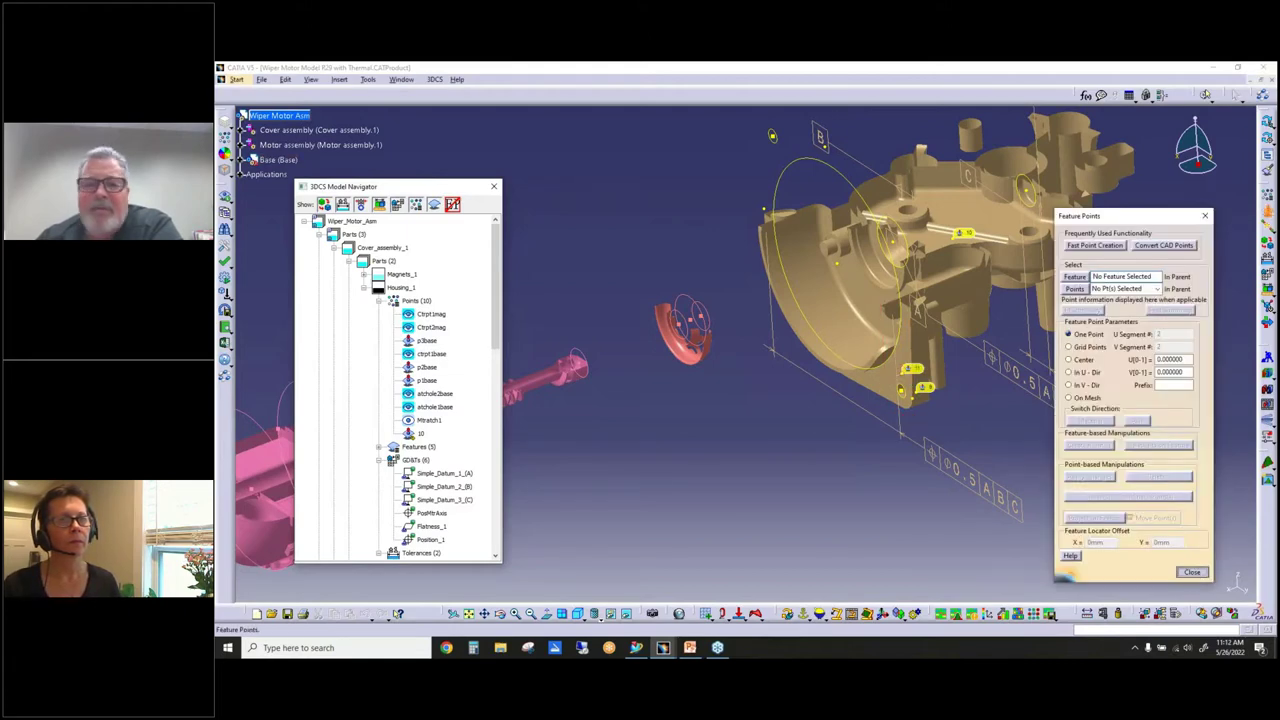
click(1193, 576)
Quick Copy point 11 from the Base part
scroll(425, 410, down, 5)
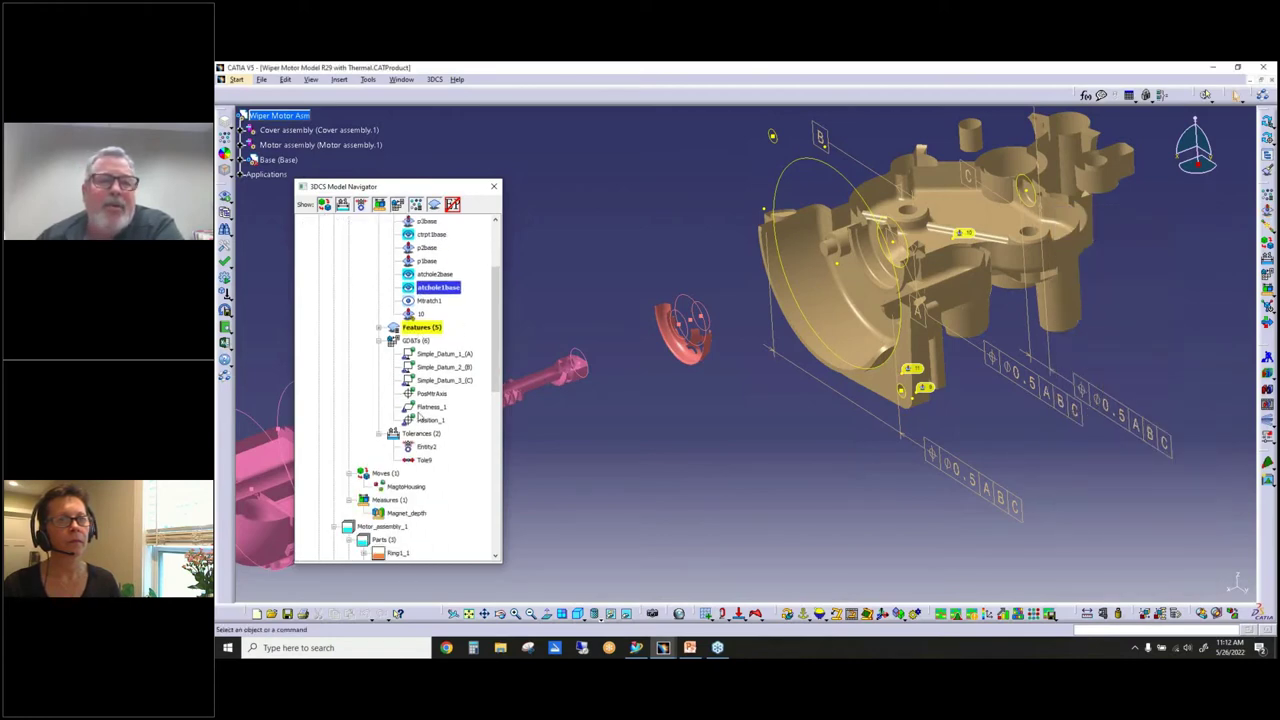
scroll(420, 418, down, 7)
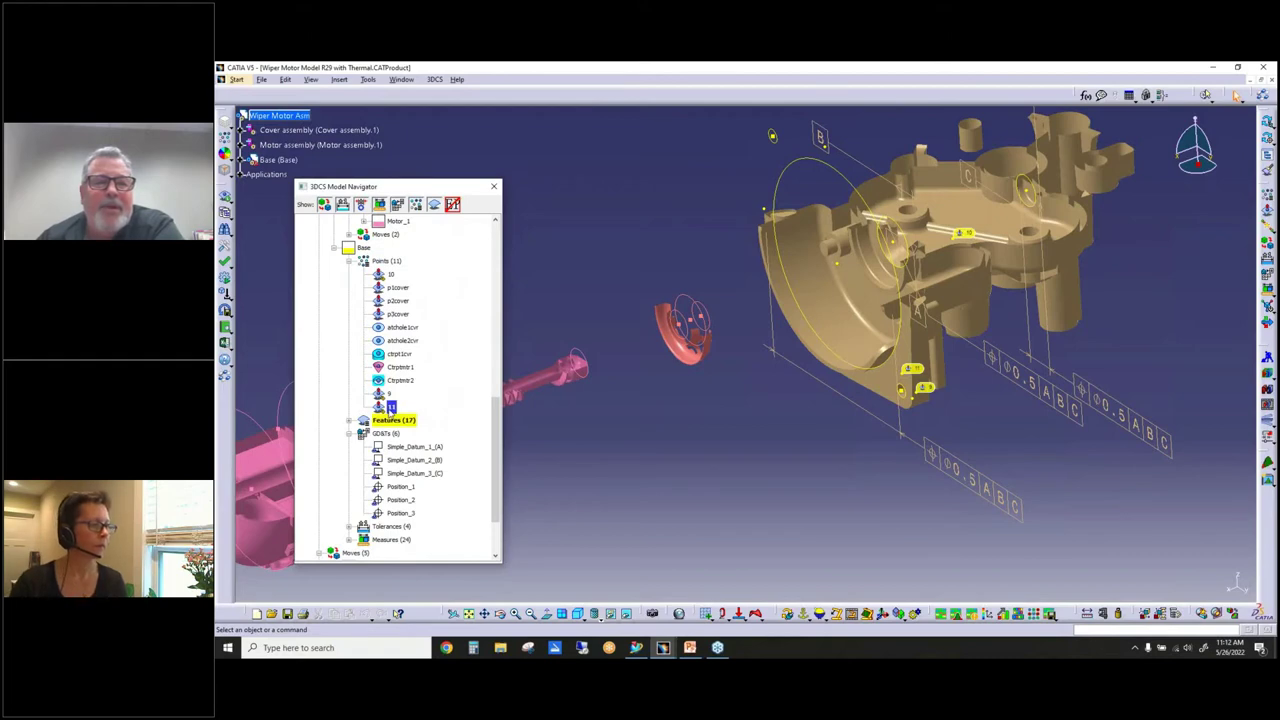
click(391, 408)
right_click(391, 408)
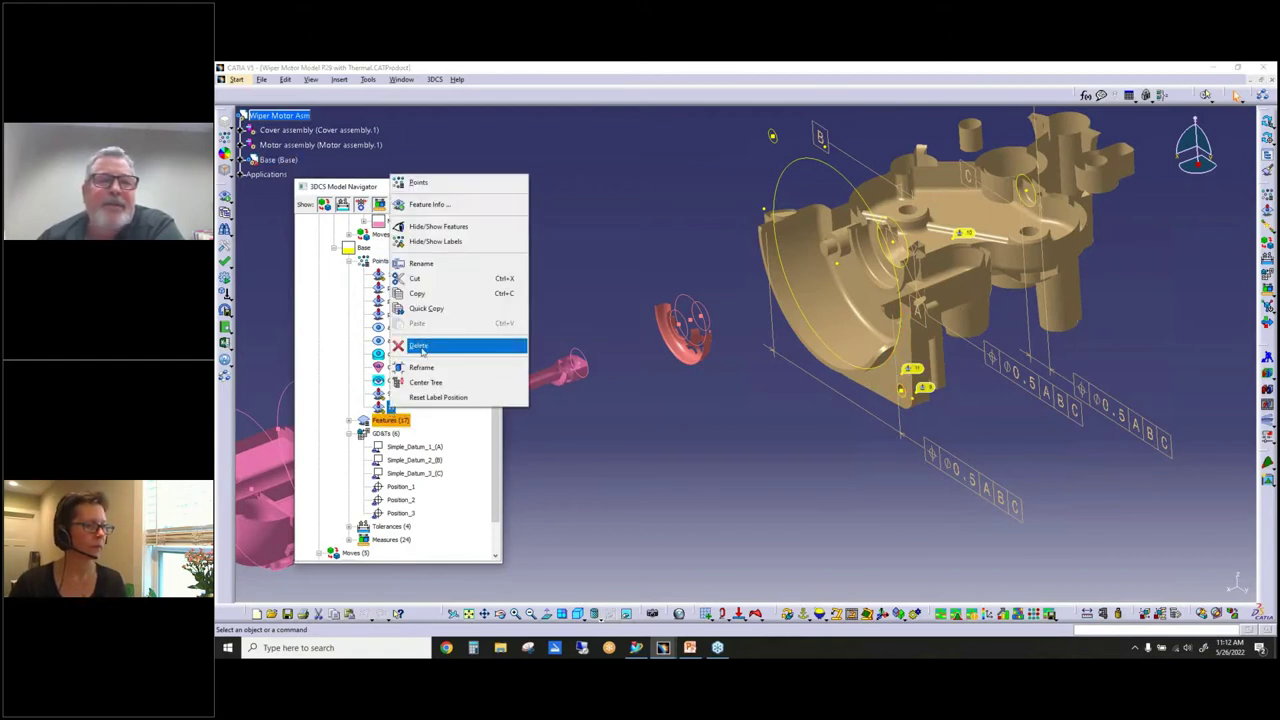
click(432, 307)
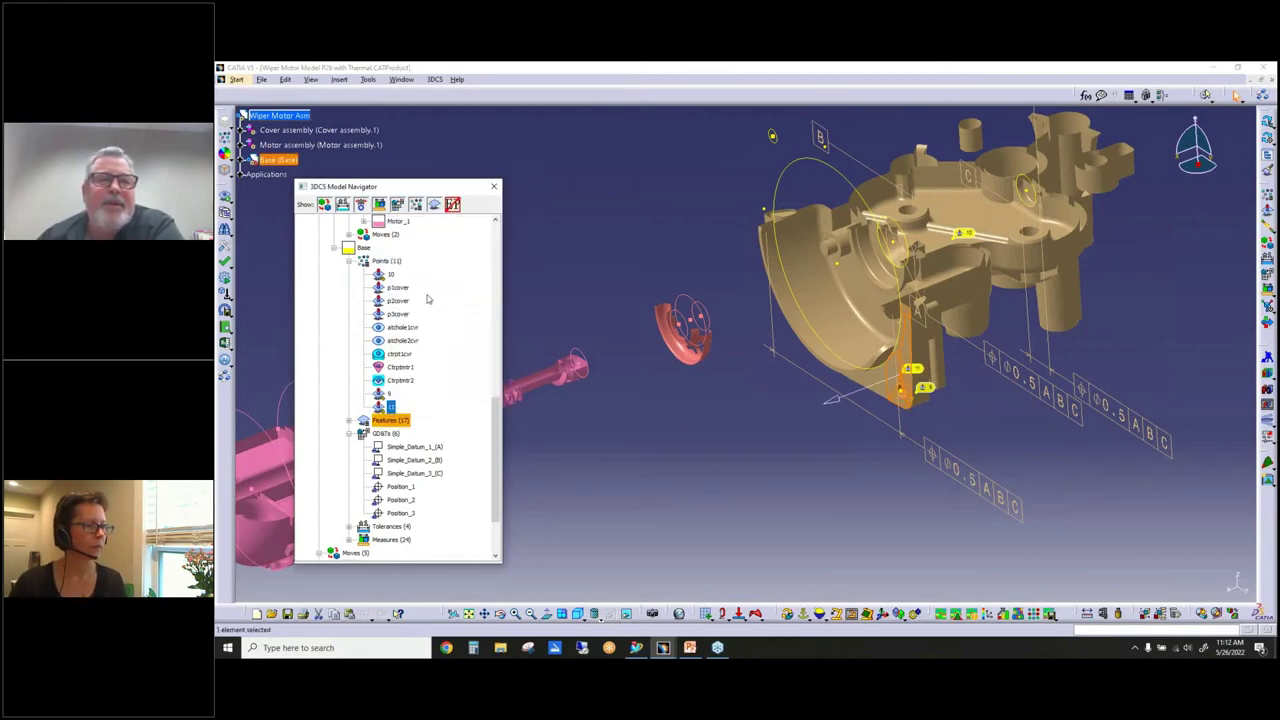
Paste point 11 into Housing_1 and zoom out over the exploded assembly
scroll(445, 377, up, 10)
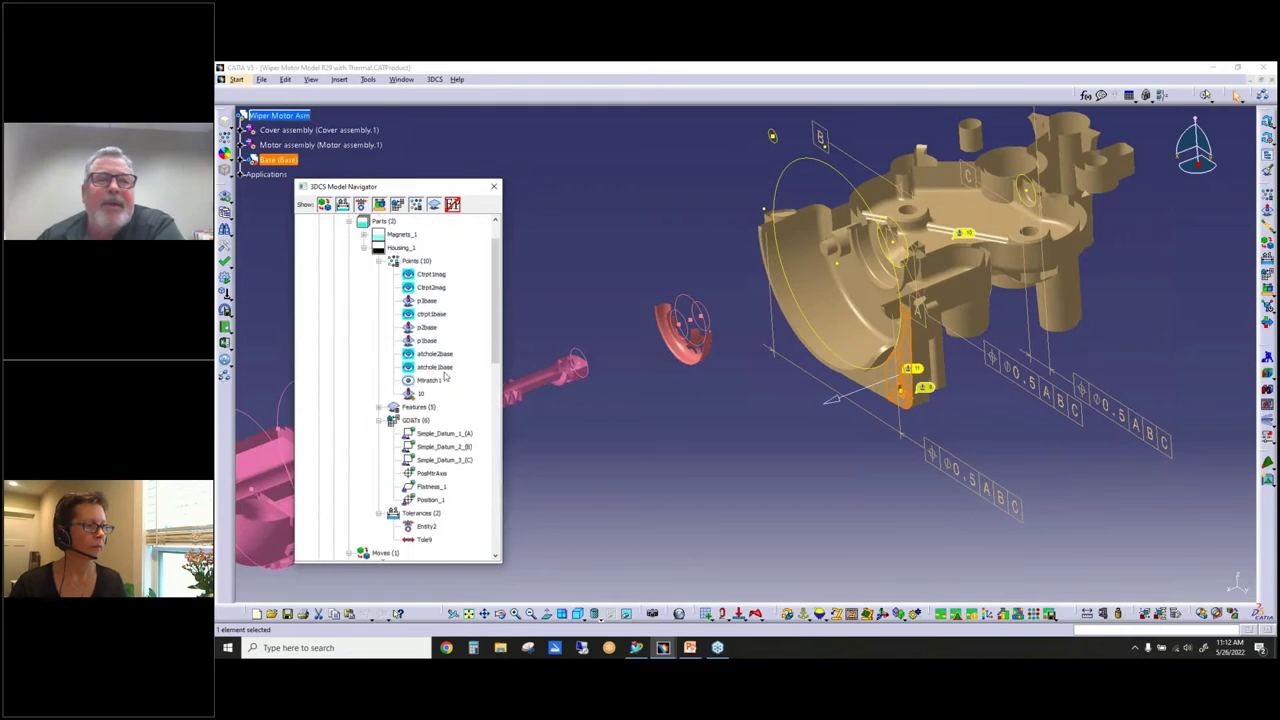
click(408, 288)
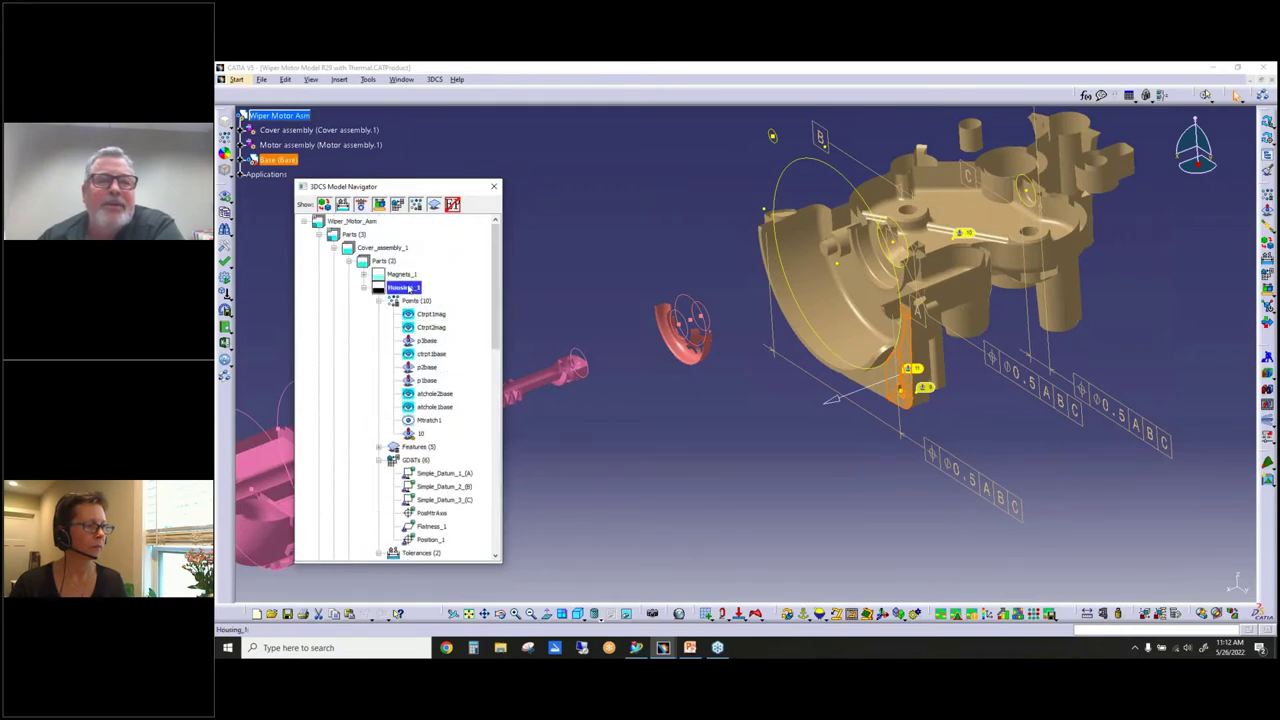
right_click(408, 288)
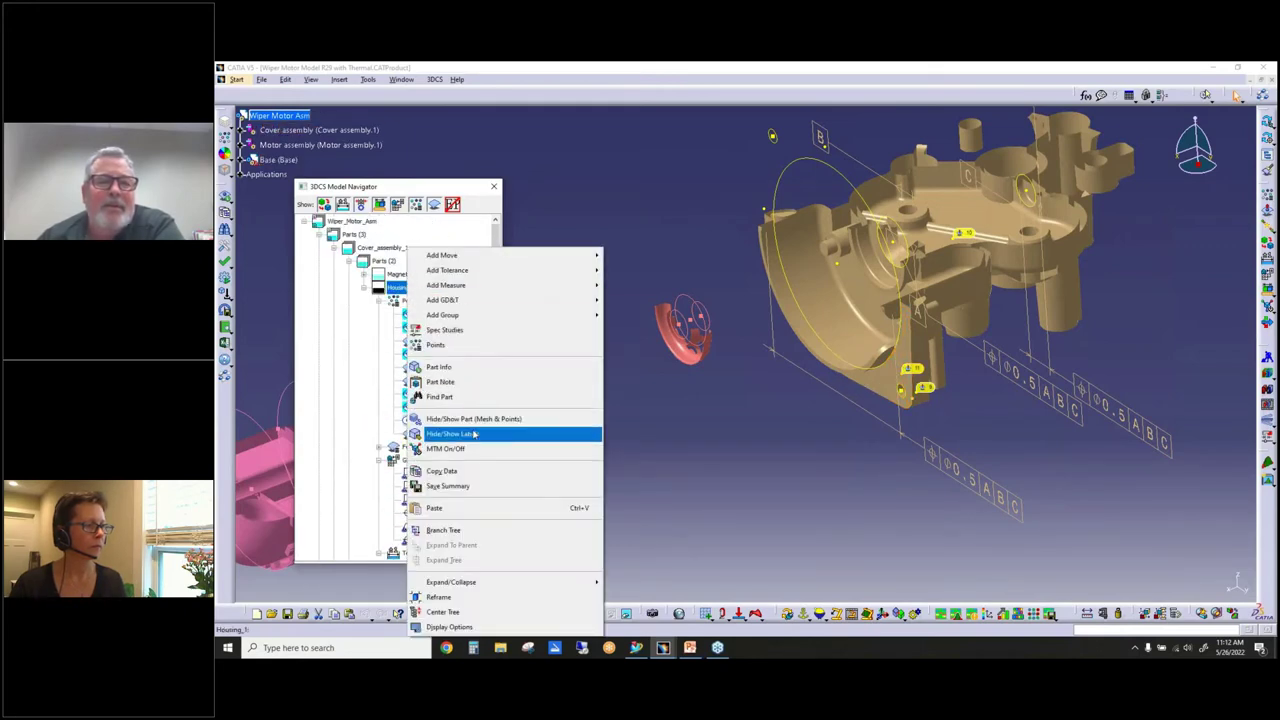
click(453, 509)
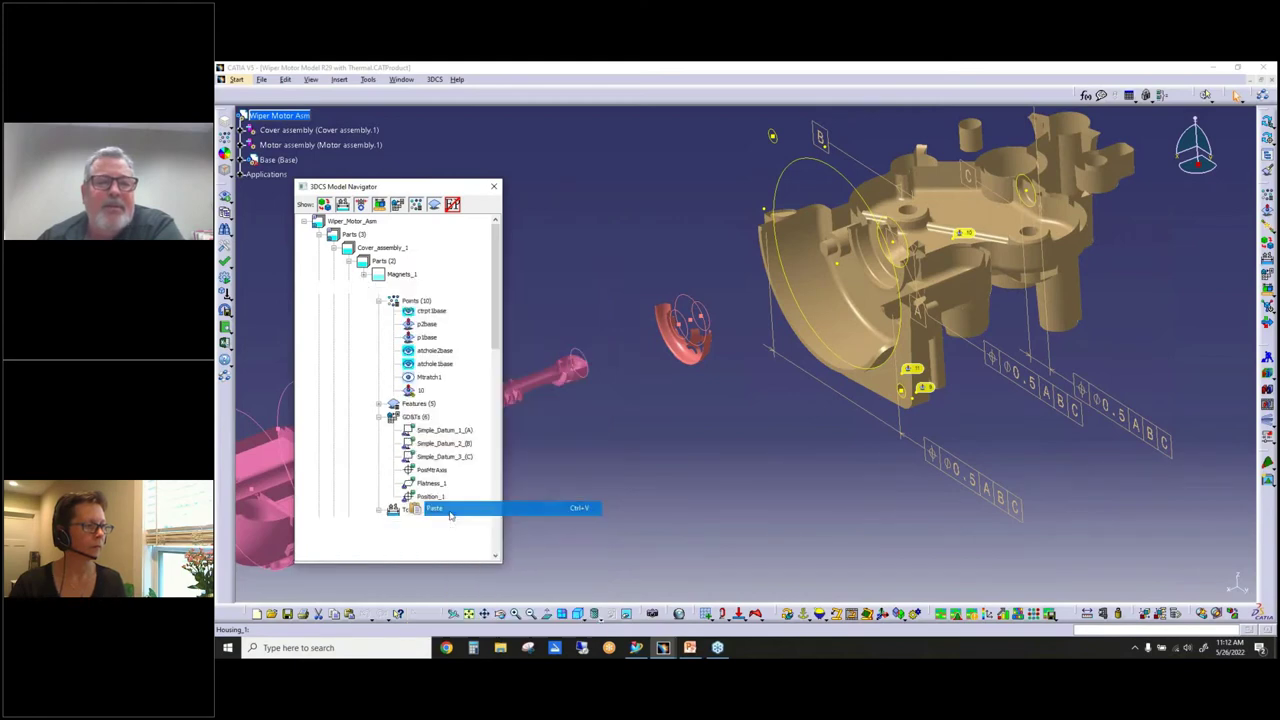
click(421, 447)
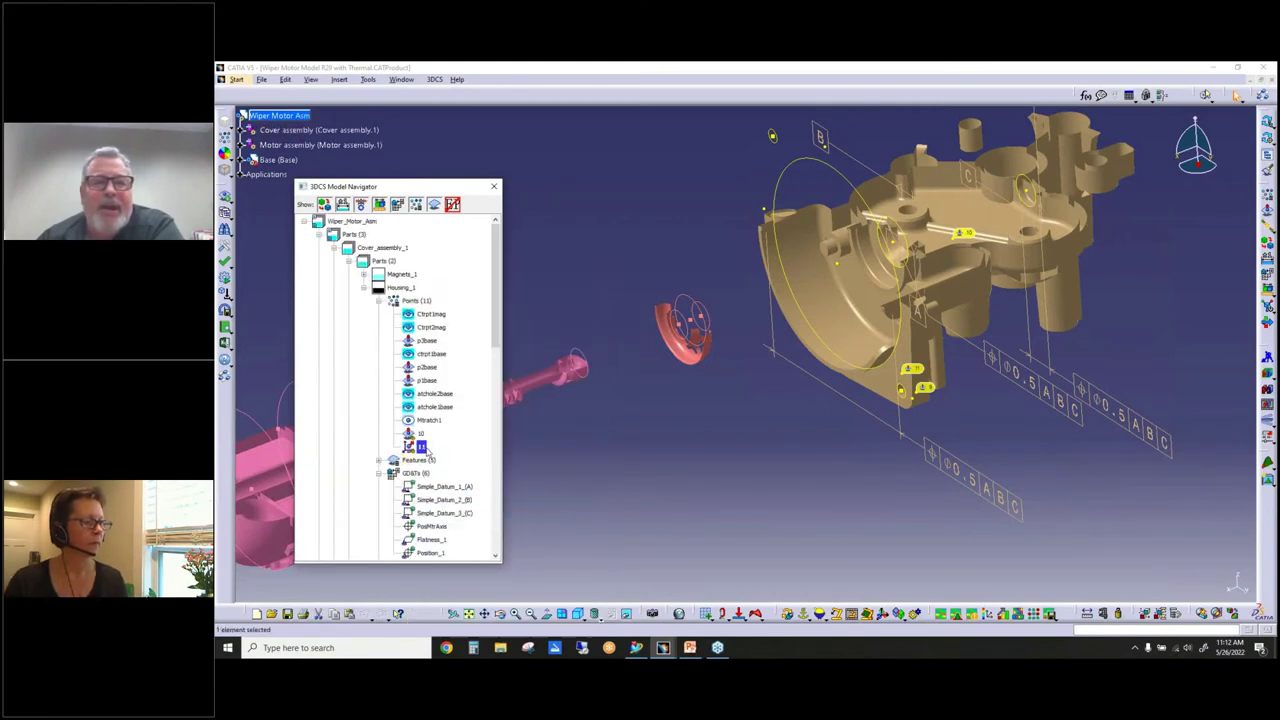
middle_drag(700, 330, 702, 400)
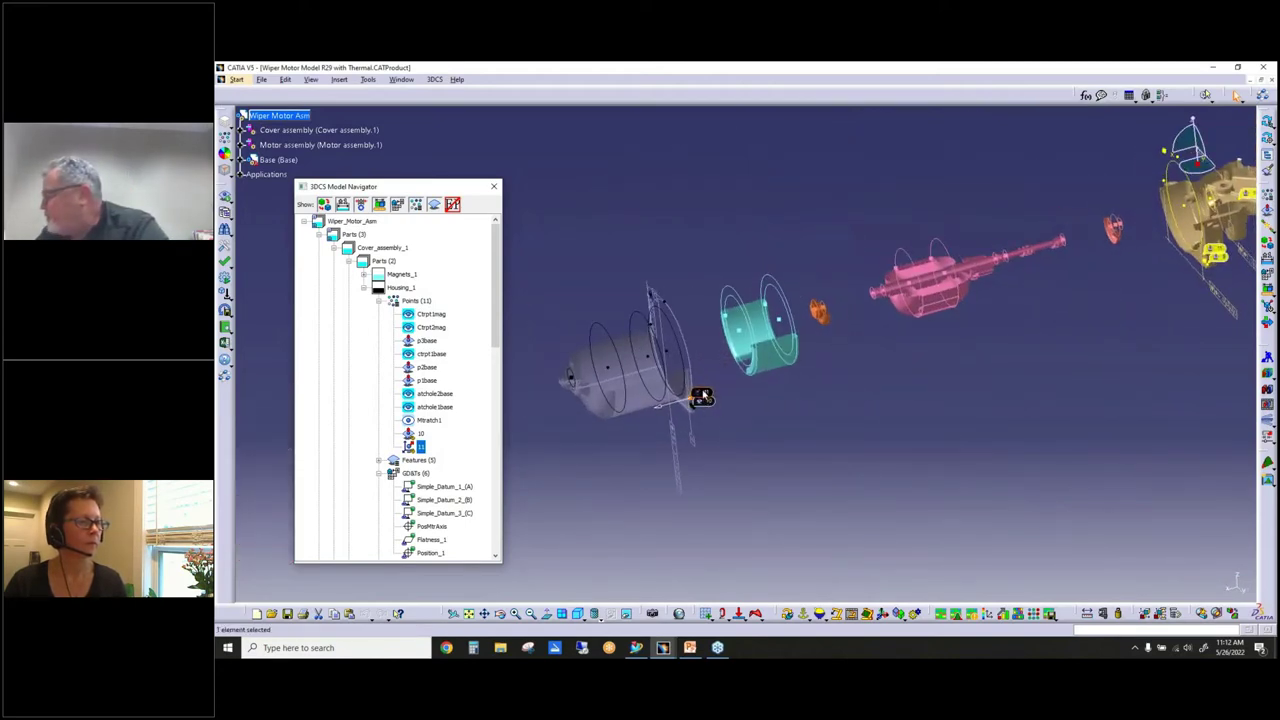
middle_drag(713, 421, 845, 460)
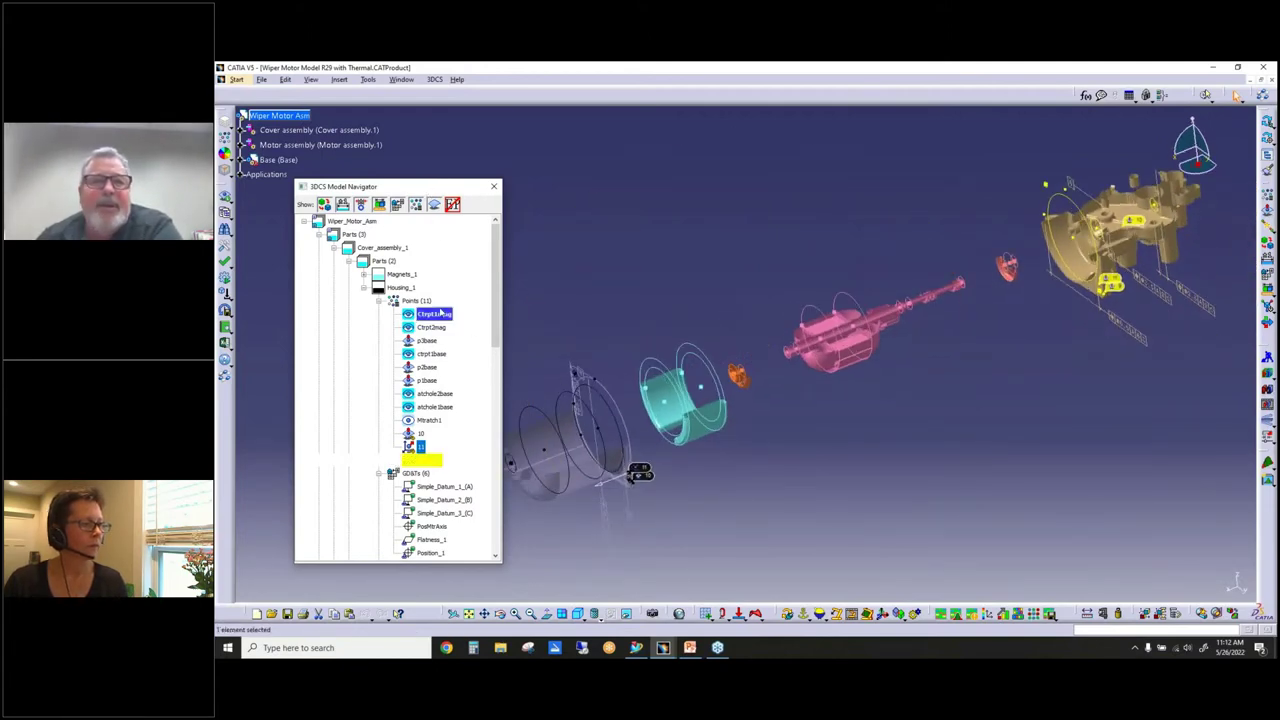
Highlight Cover_assembly_1 and Motor_assembly_1, then bring up Cover_assembly_1's context menu
click(388, 250)
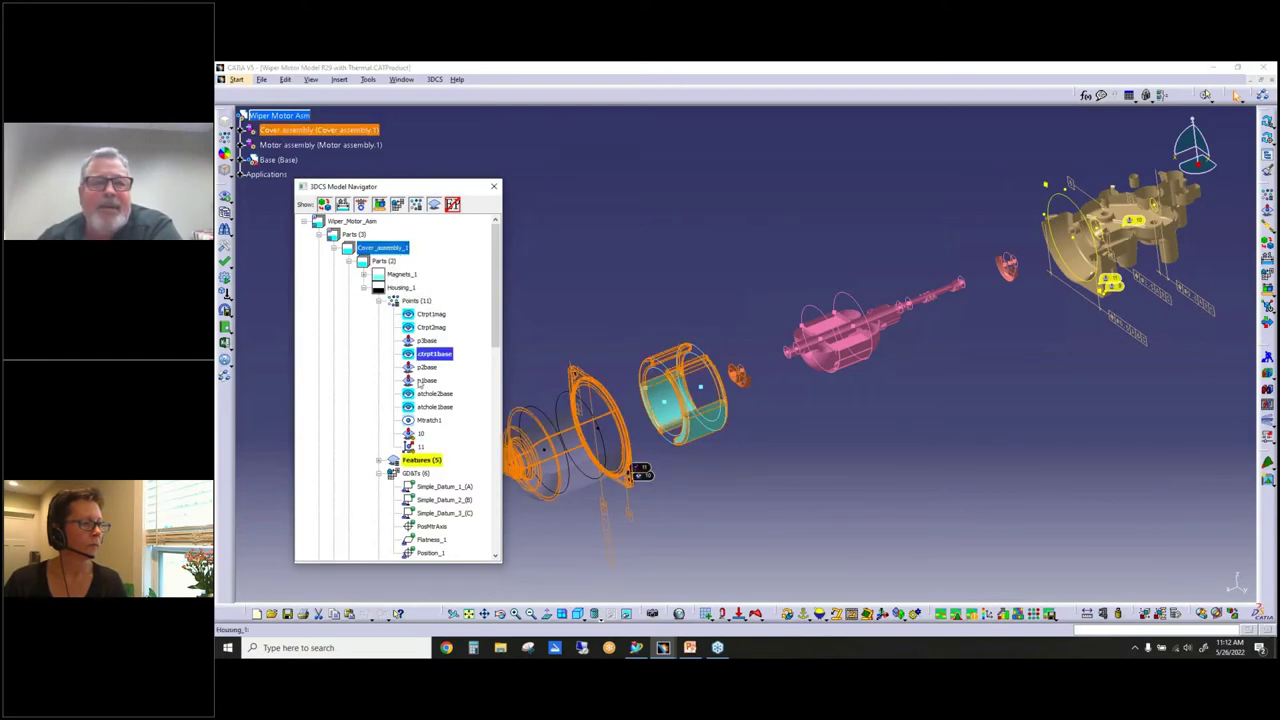
scroll(390, 380, down, 6)
click(385, 422)
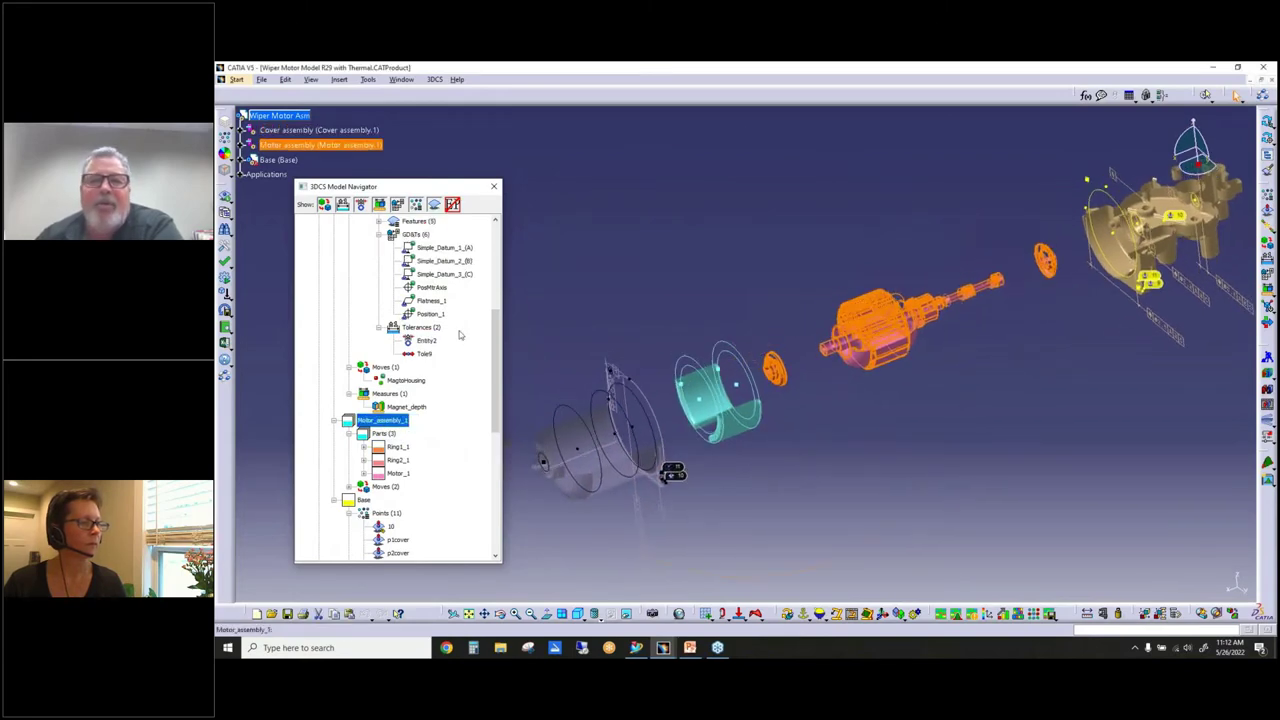
scroll(438, 342, up, 6)
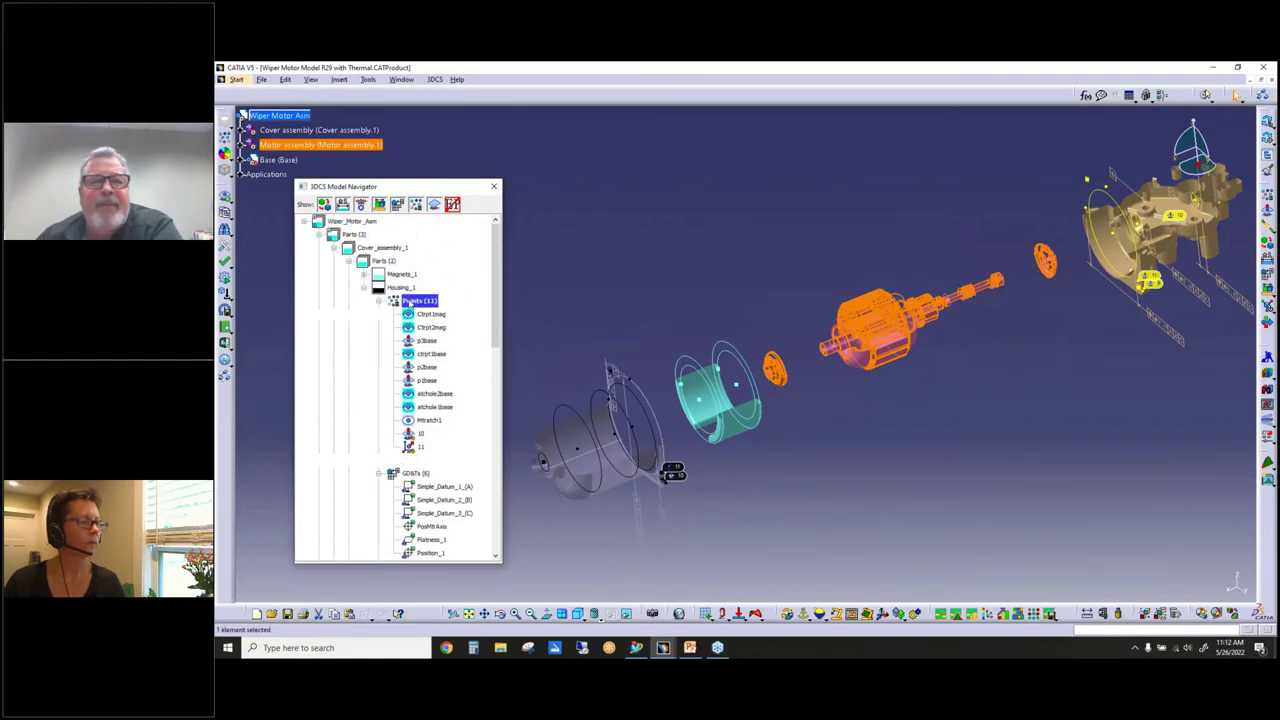
click(384, 255)
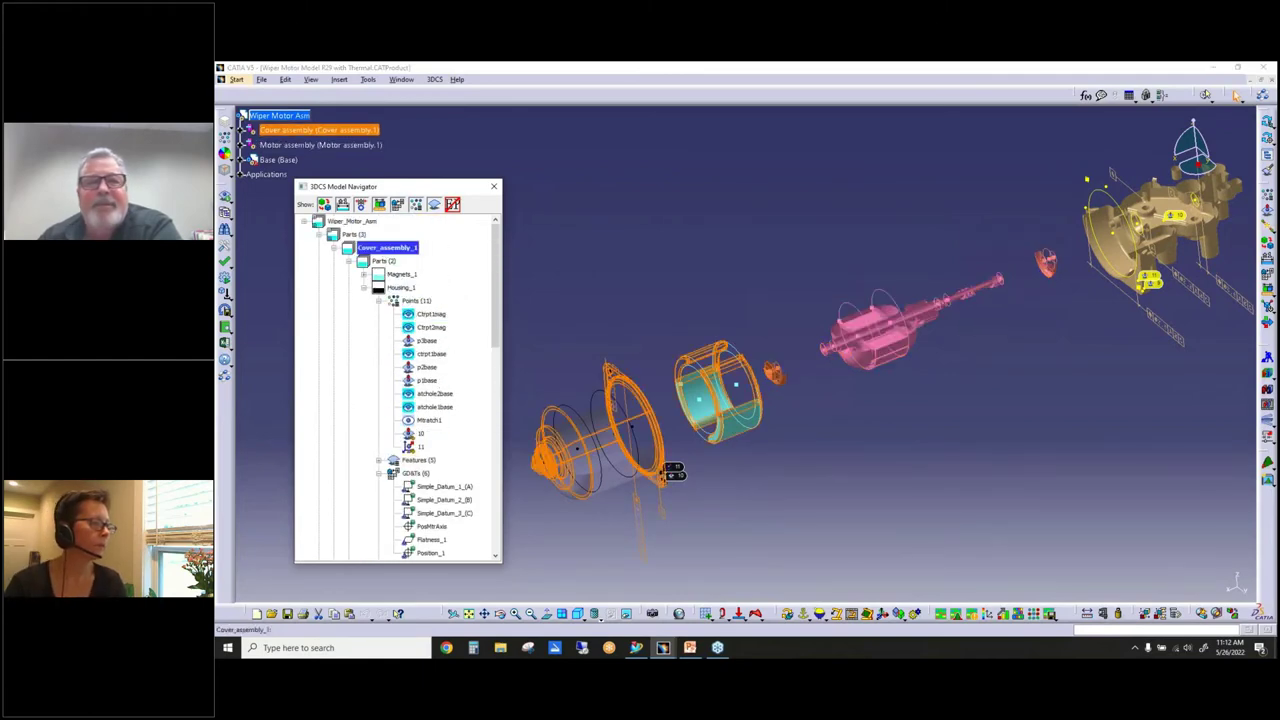
right_click(384, 255)
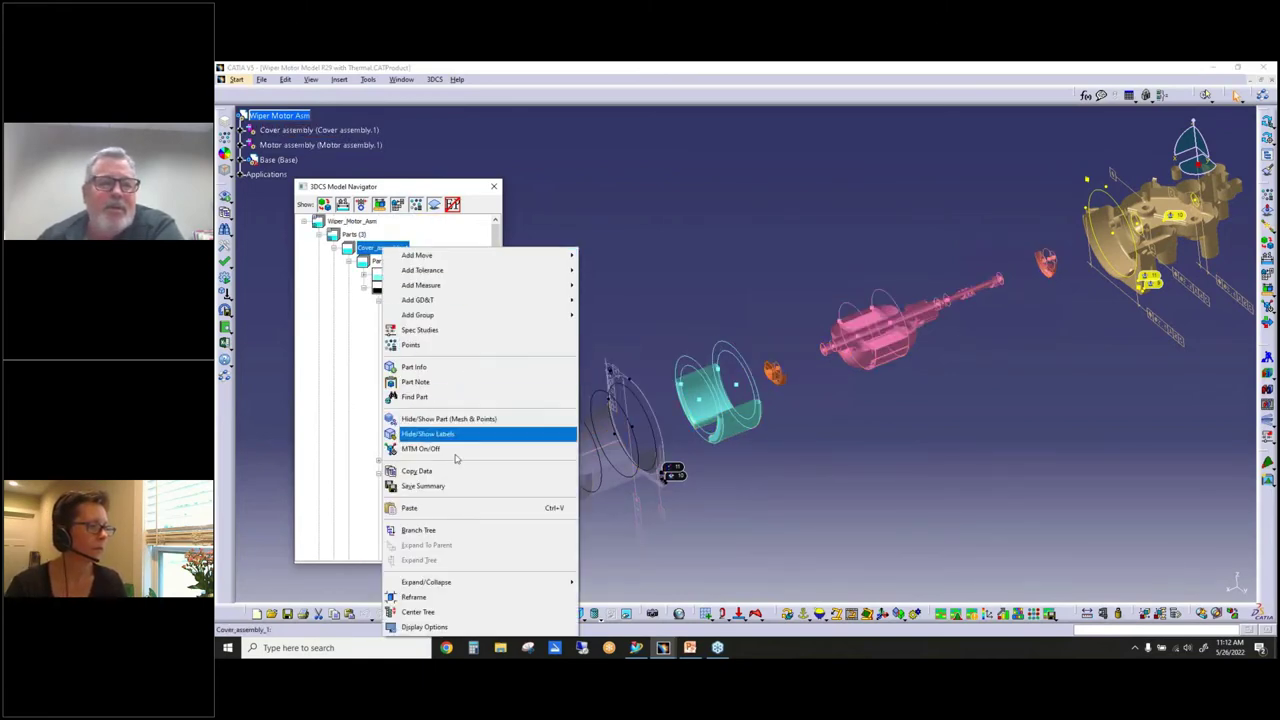
Filter to the Cover_assembly_1 branch and inspect Tole9, datums A and B, and MagtoHousing
click(439, 537)
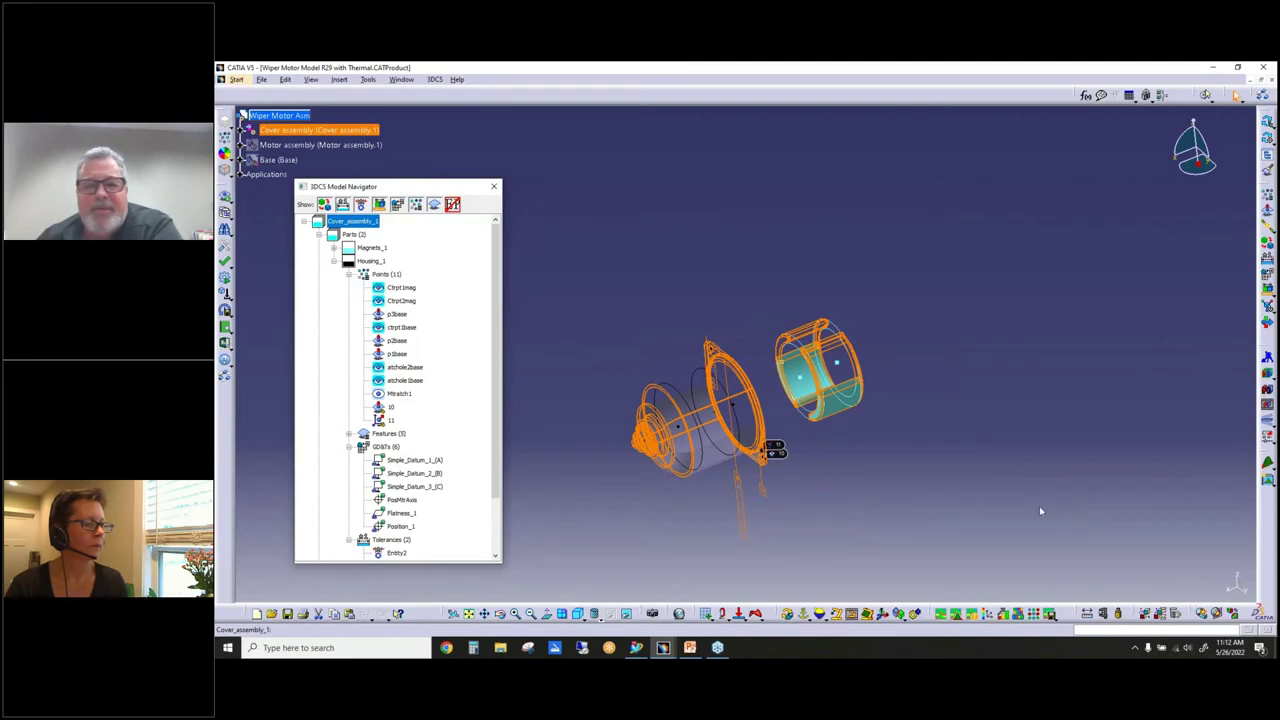
scroll(421, 345, down, 1)
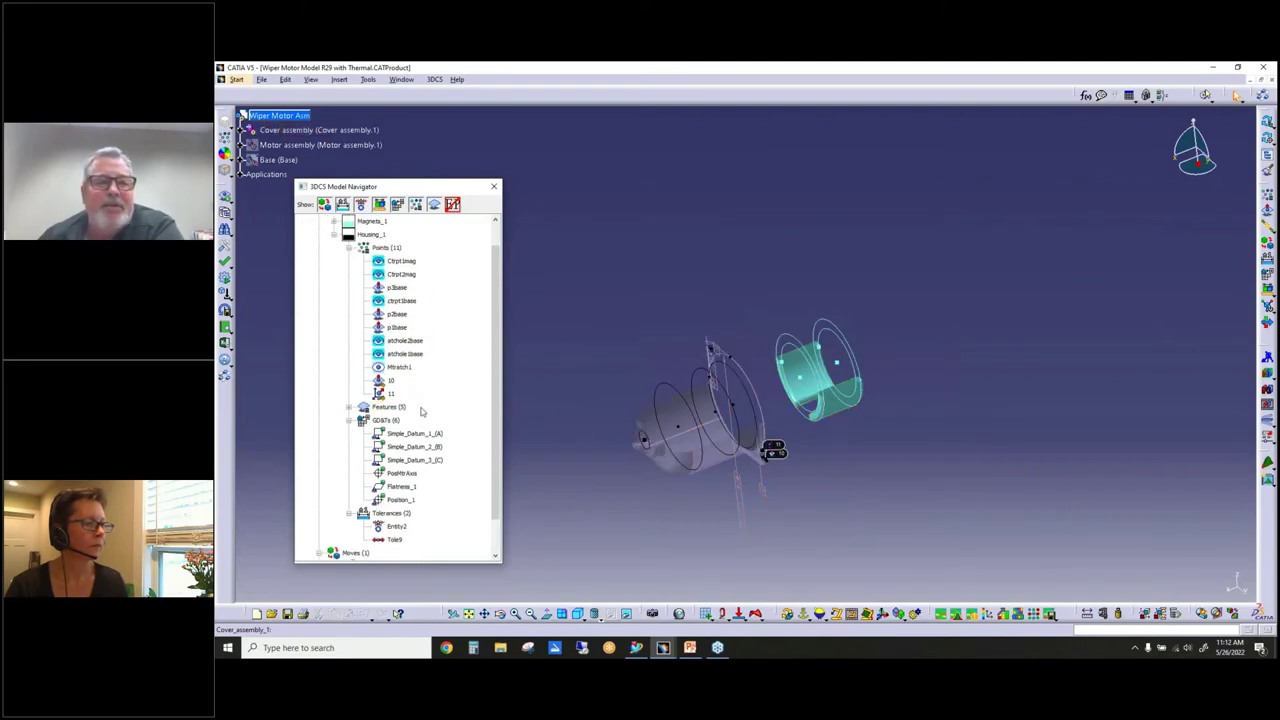
scroll(416, 395, up, 1)
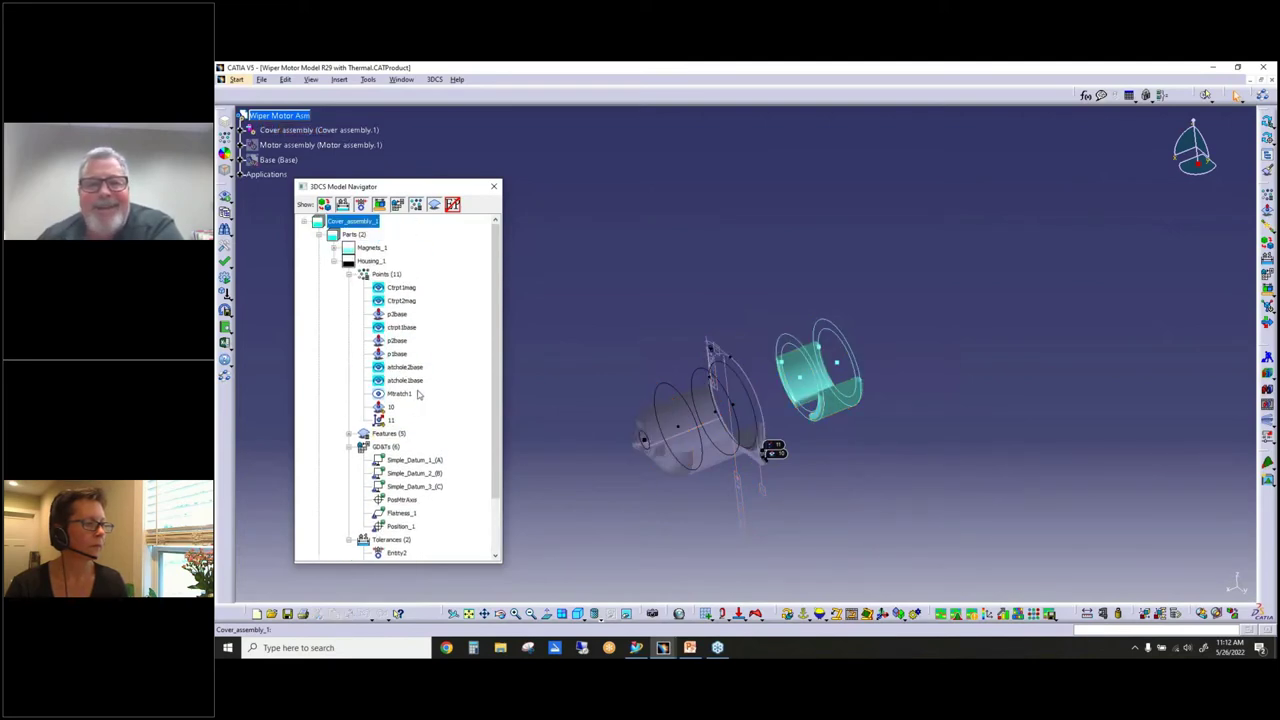
scroll(415, 450, down, 2)
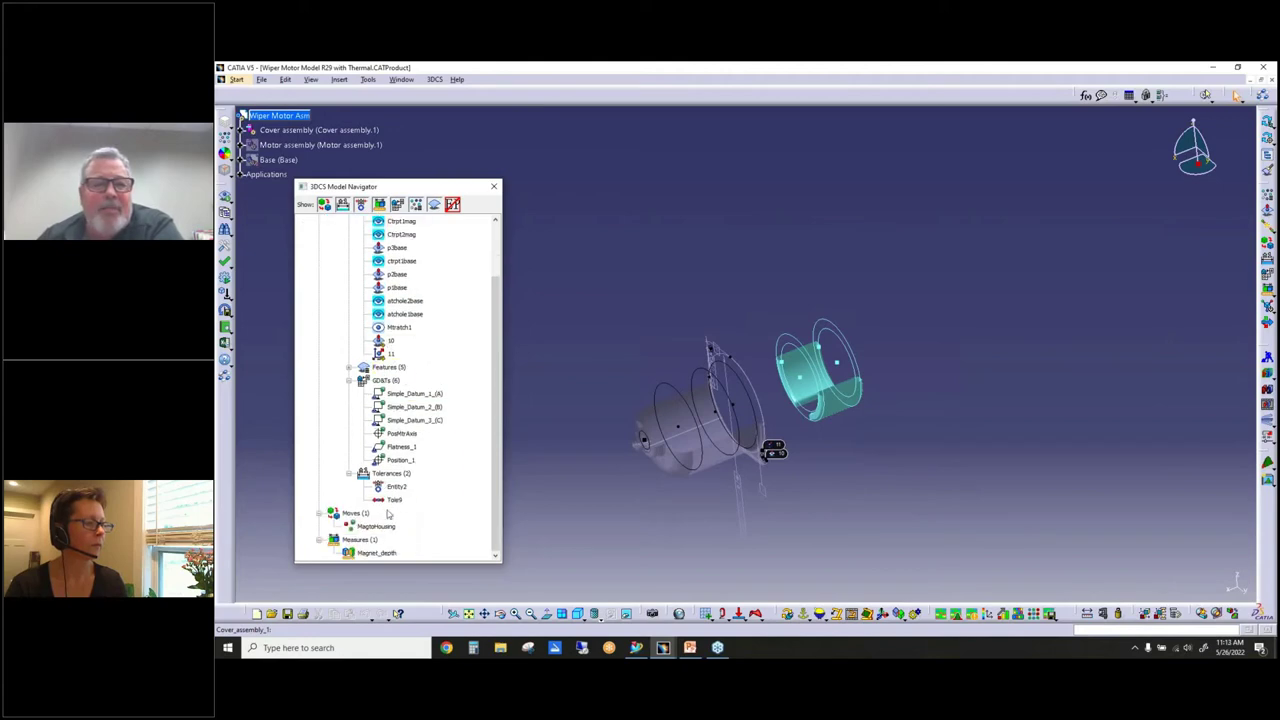
click(392, 501)
click(395, 407)
click(390, 394)
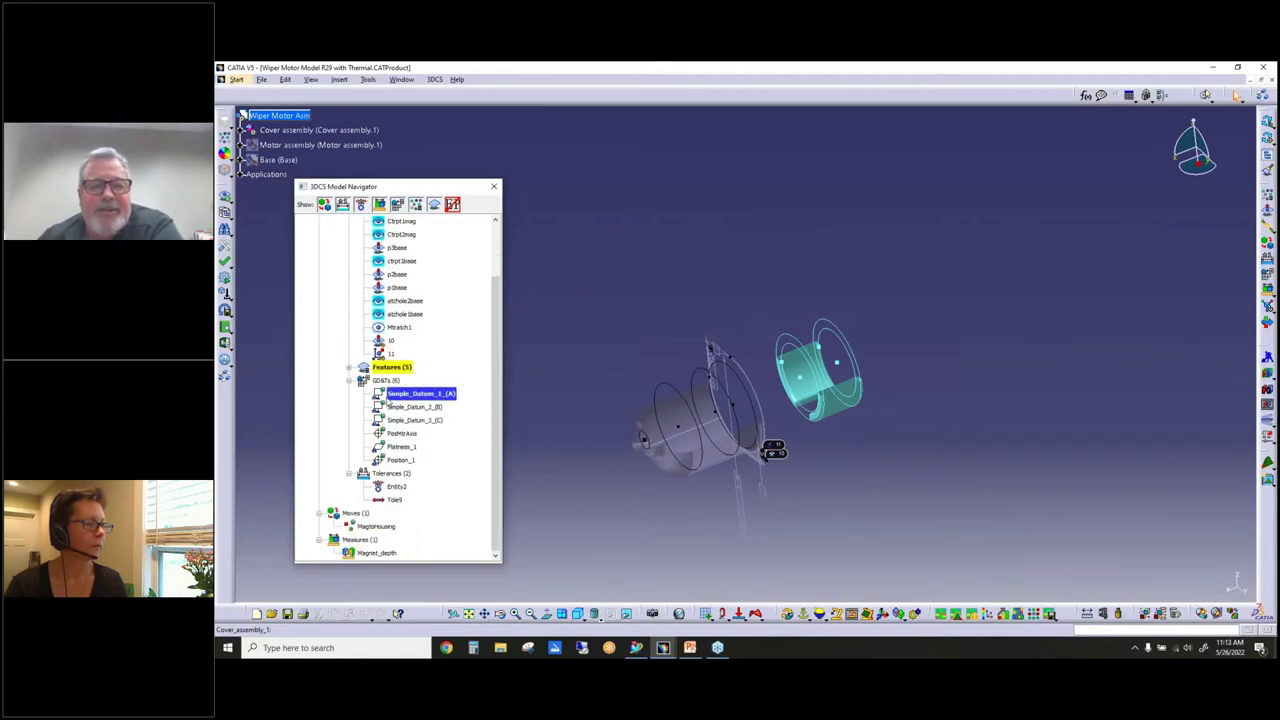
click(376, 526)
click(796, 456)
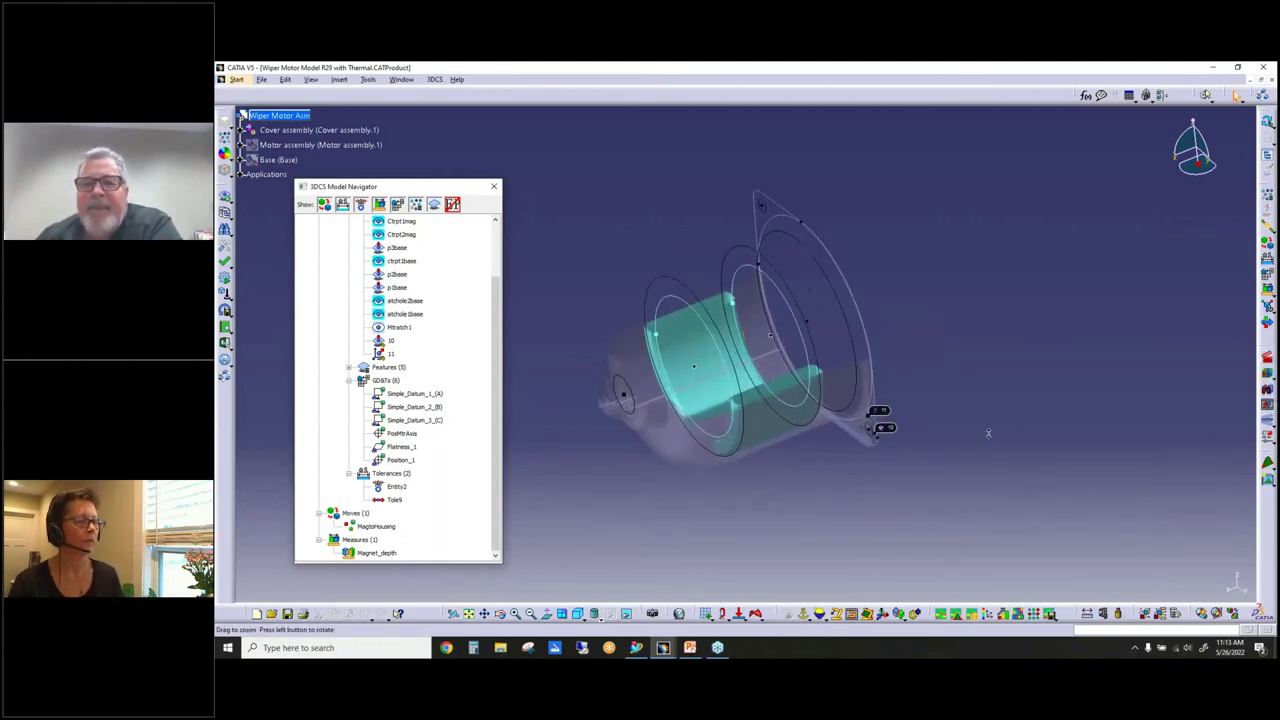
Run an animated deviation, close it, then highlight MagnetHousing and Magnet_depth
click(1268, 405)
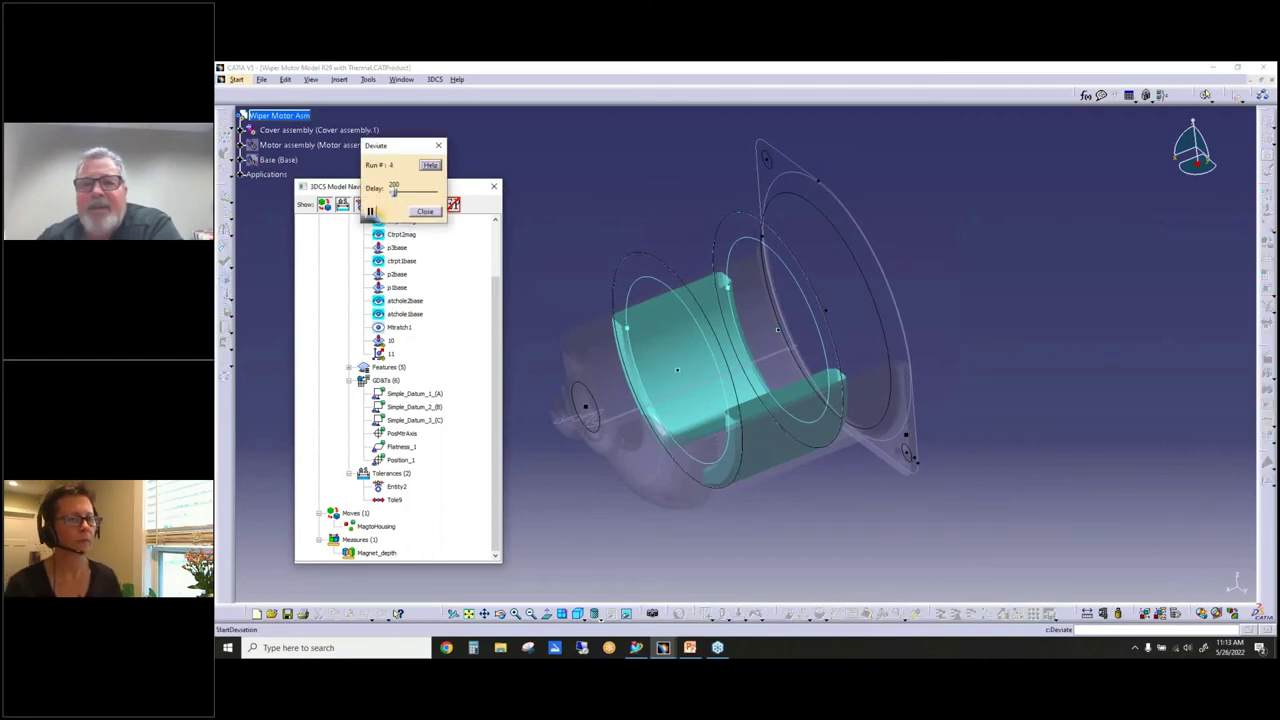
click(425, 211)
click(366, 554)
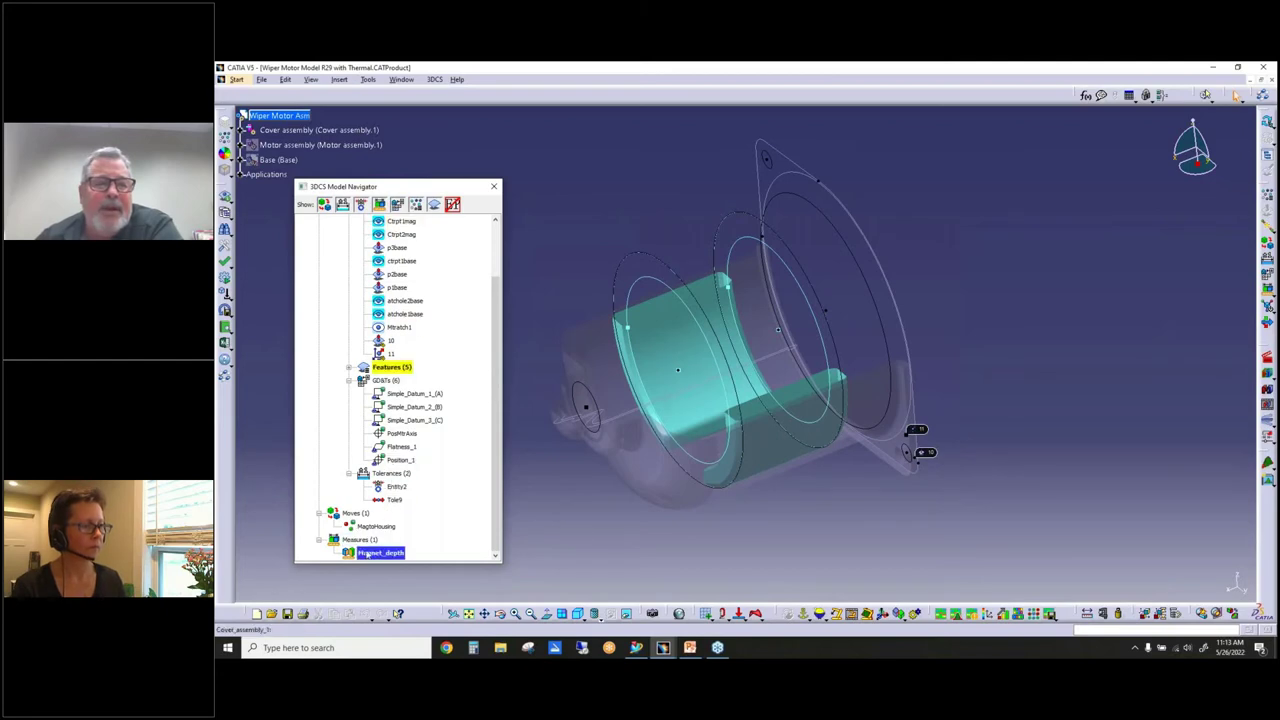
click(376, 526)
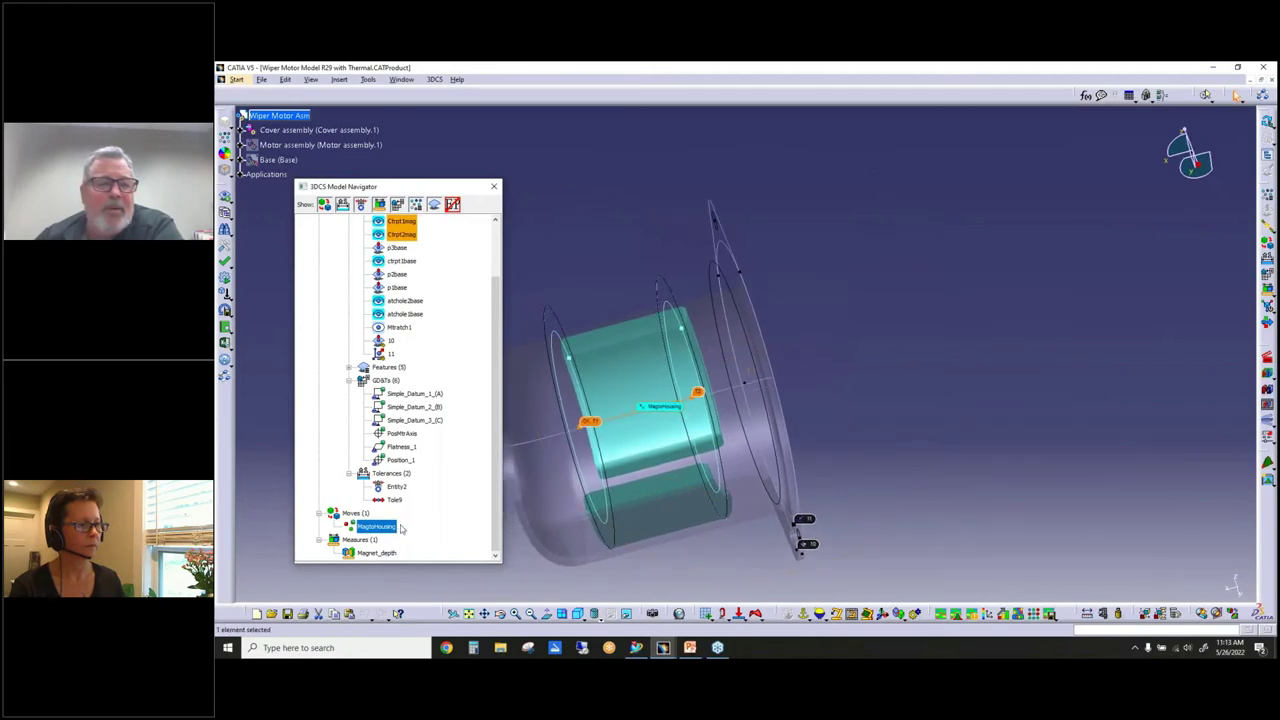
click(383, 552)
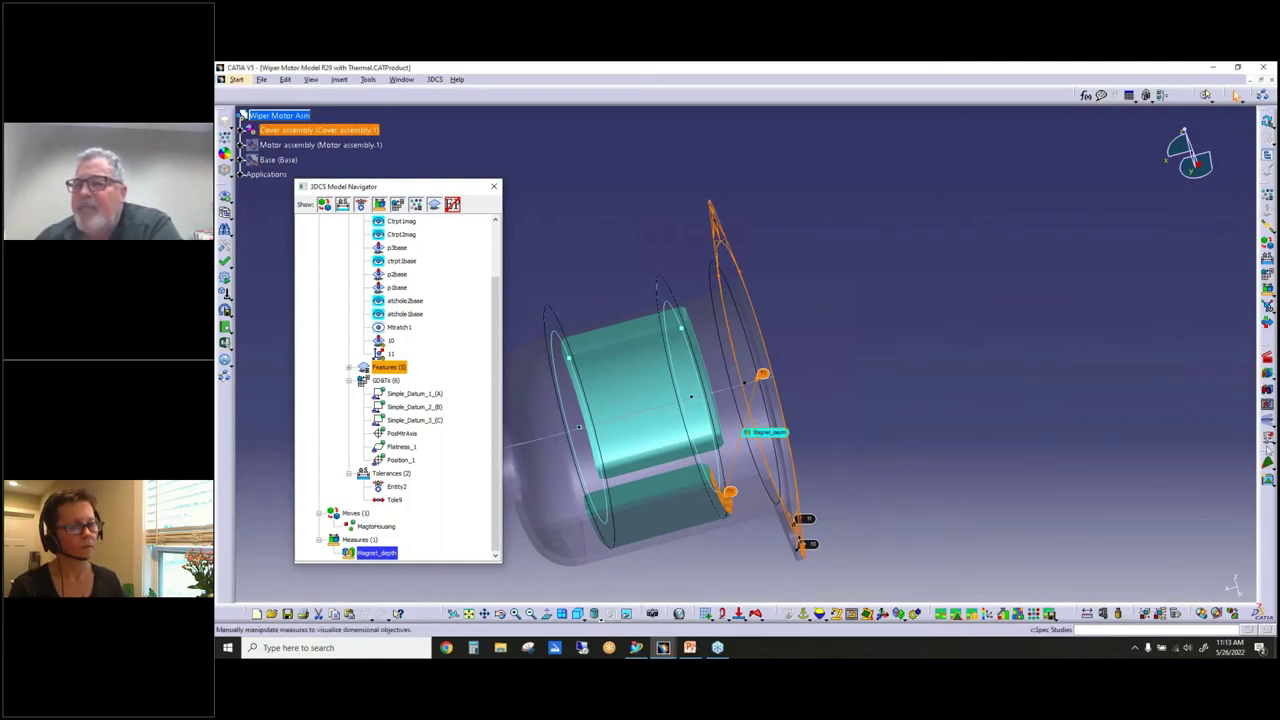
Run the 2000-run Monte Carlo analysis of Magnet_depth and move the Analysis Summary aside
click(1268, 463)
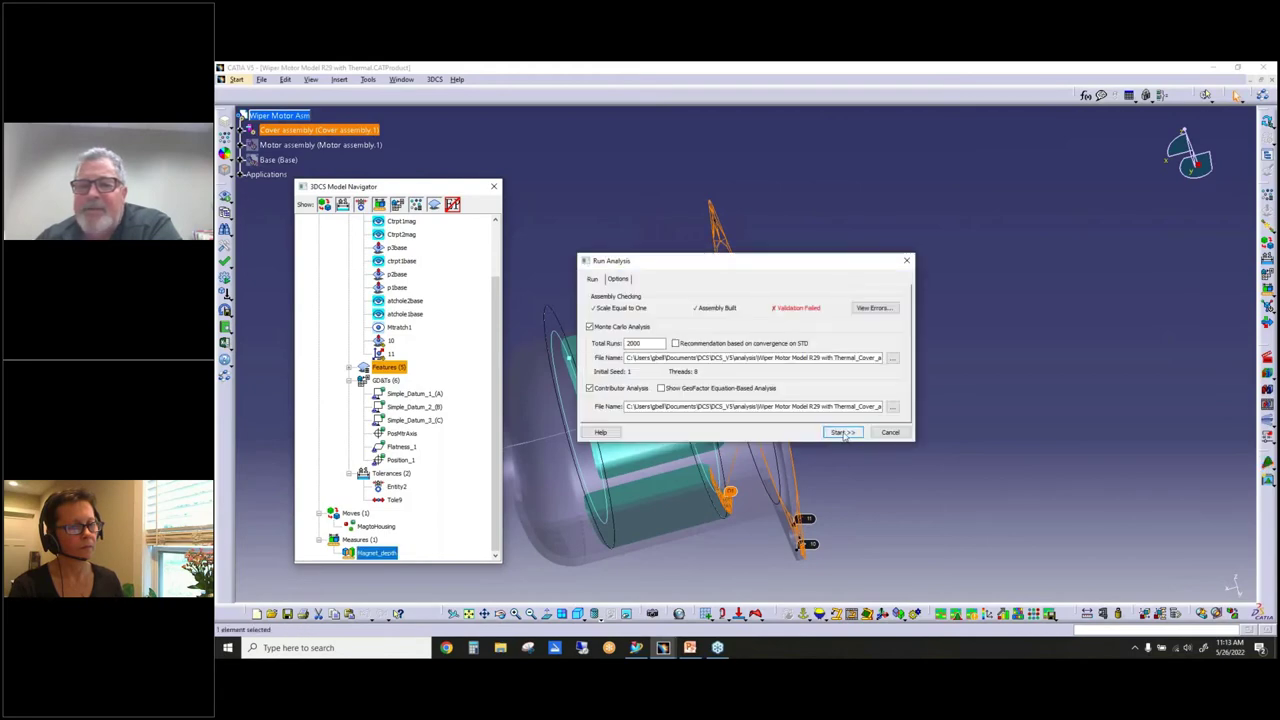
click(842, 432)
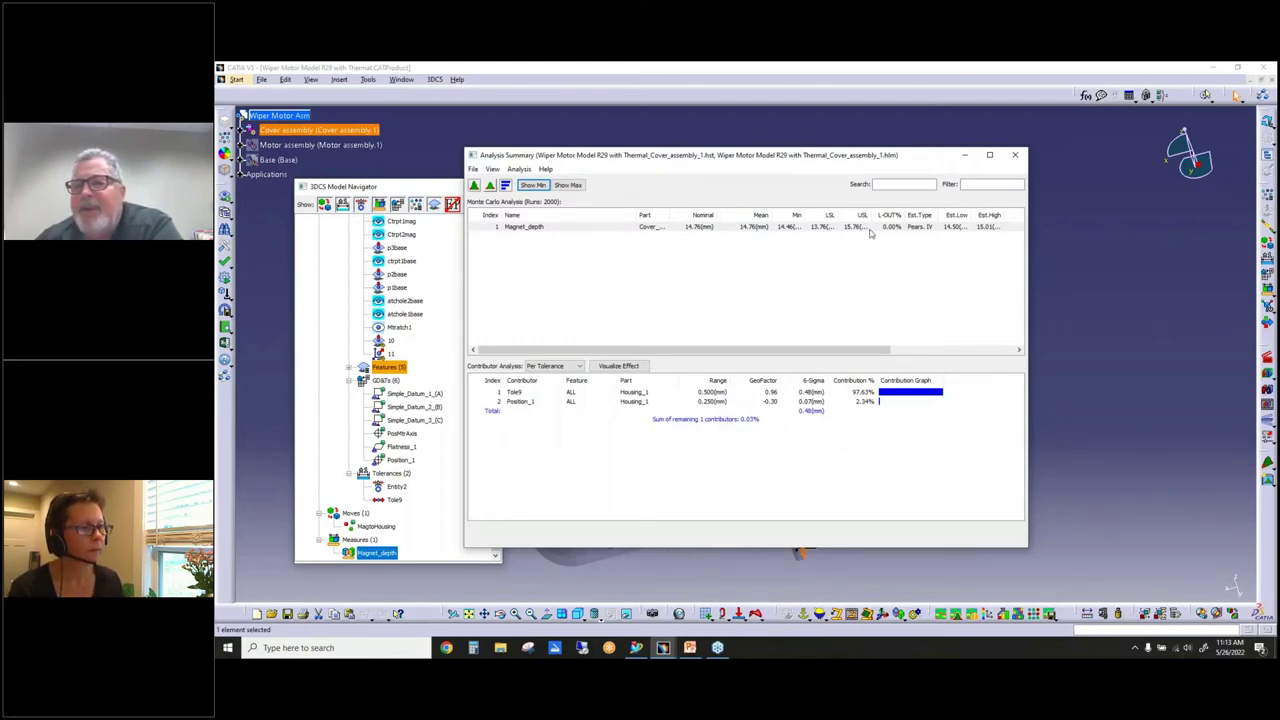
drag(806, 167, 974, 256)
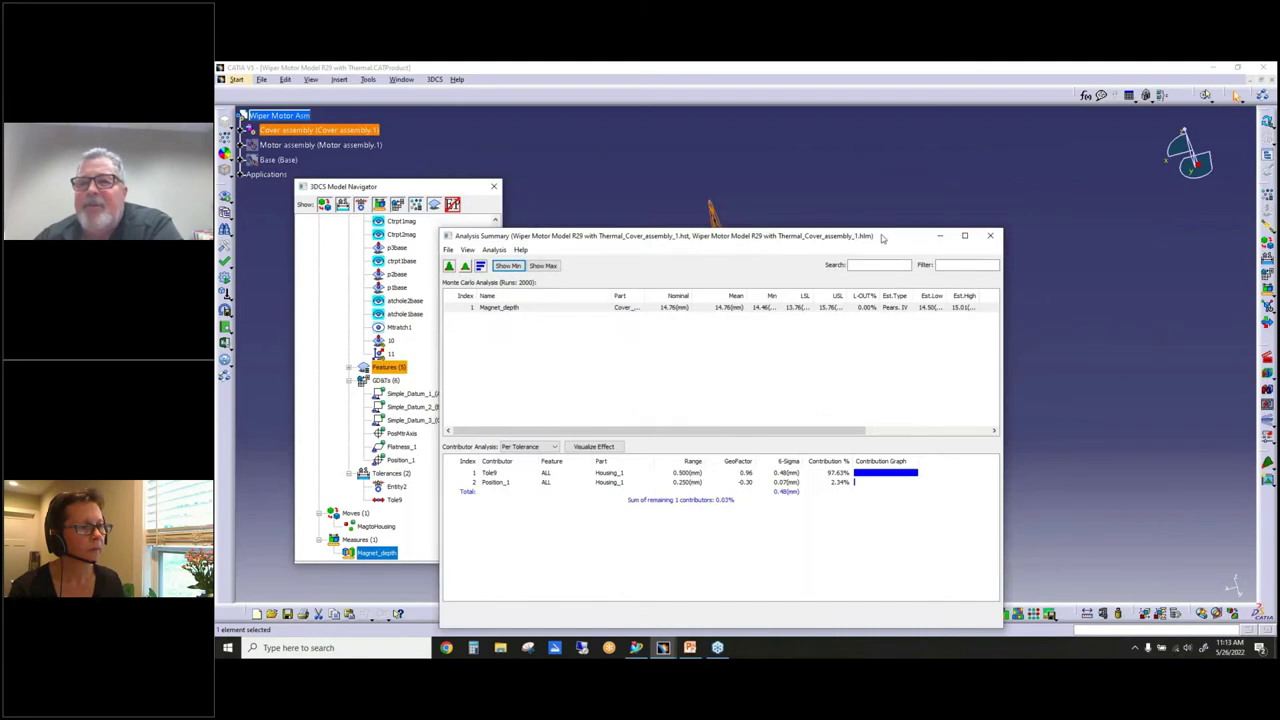
drag(882, 238, 762, 289)
Close the analysis summary and limit the navigator to the Housing_1 branch with Branch Tree
click(871, 287)
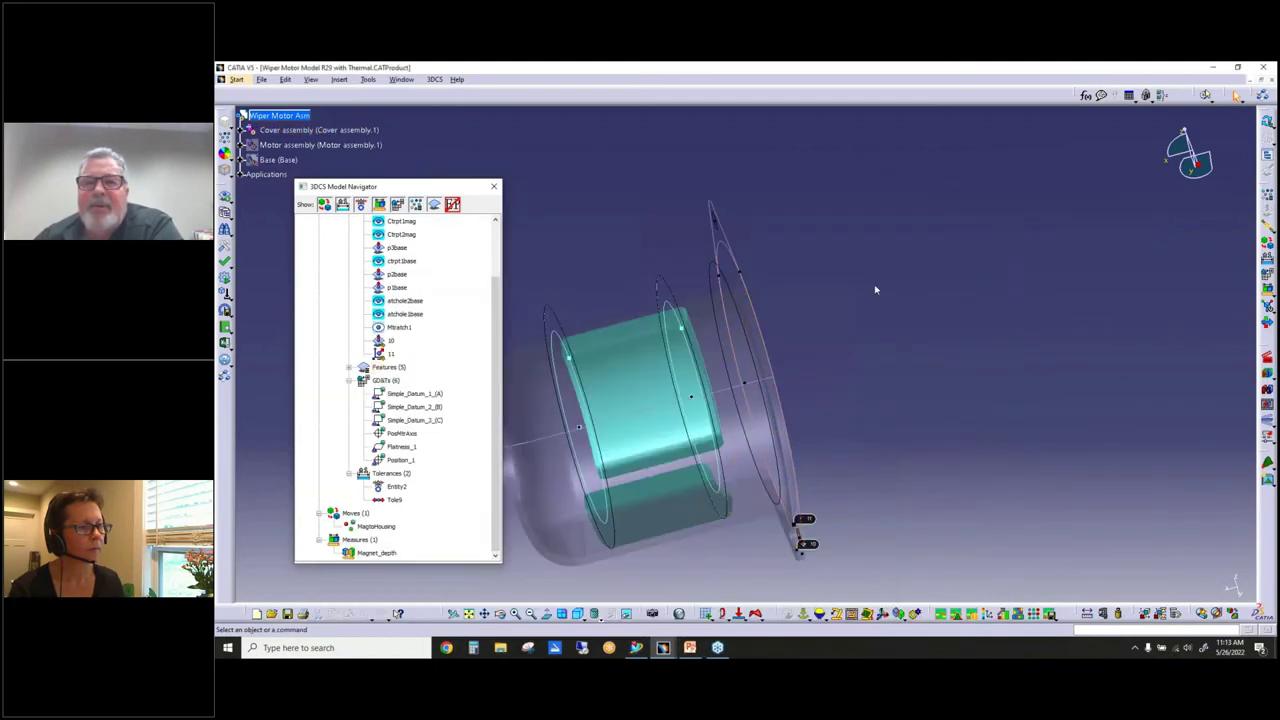
scroll(414, 514, up, 2)
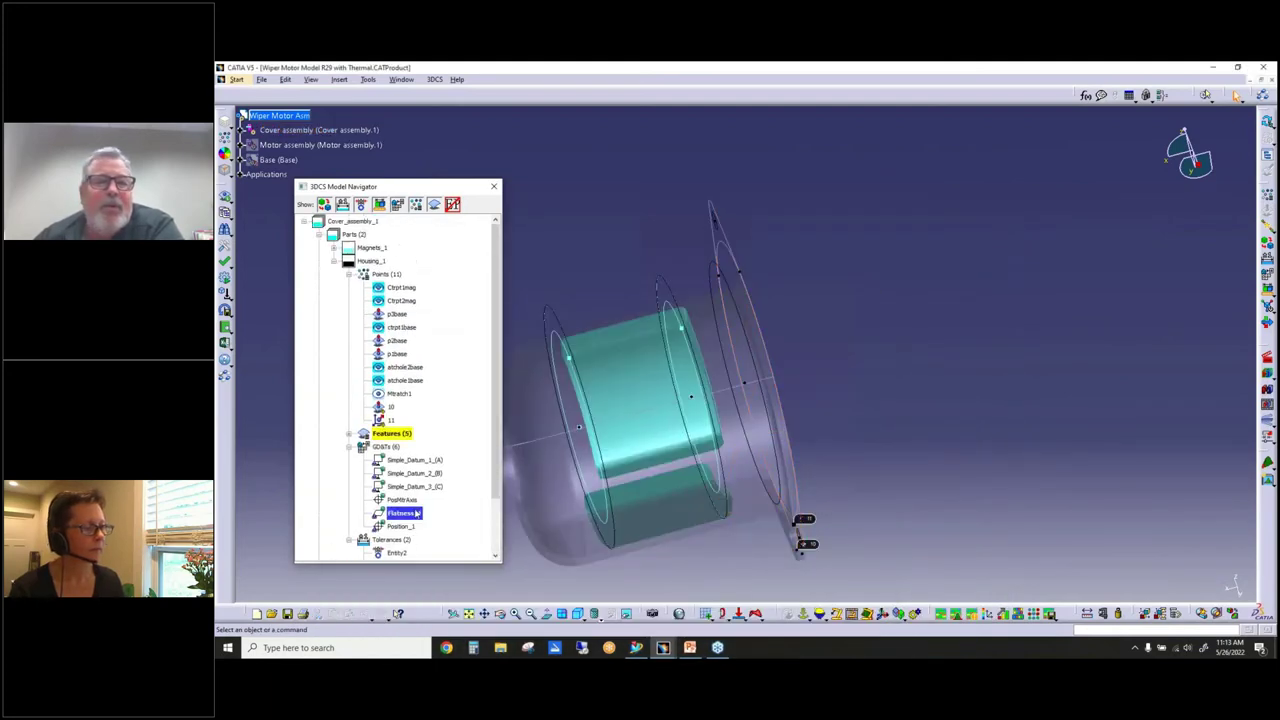
right_click(374, 262)
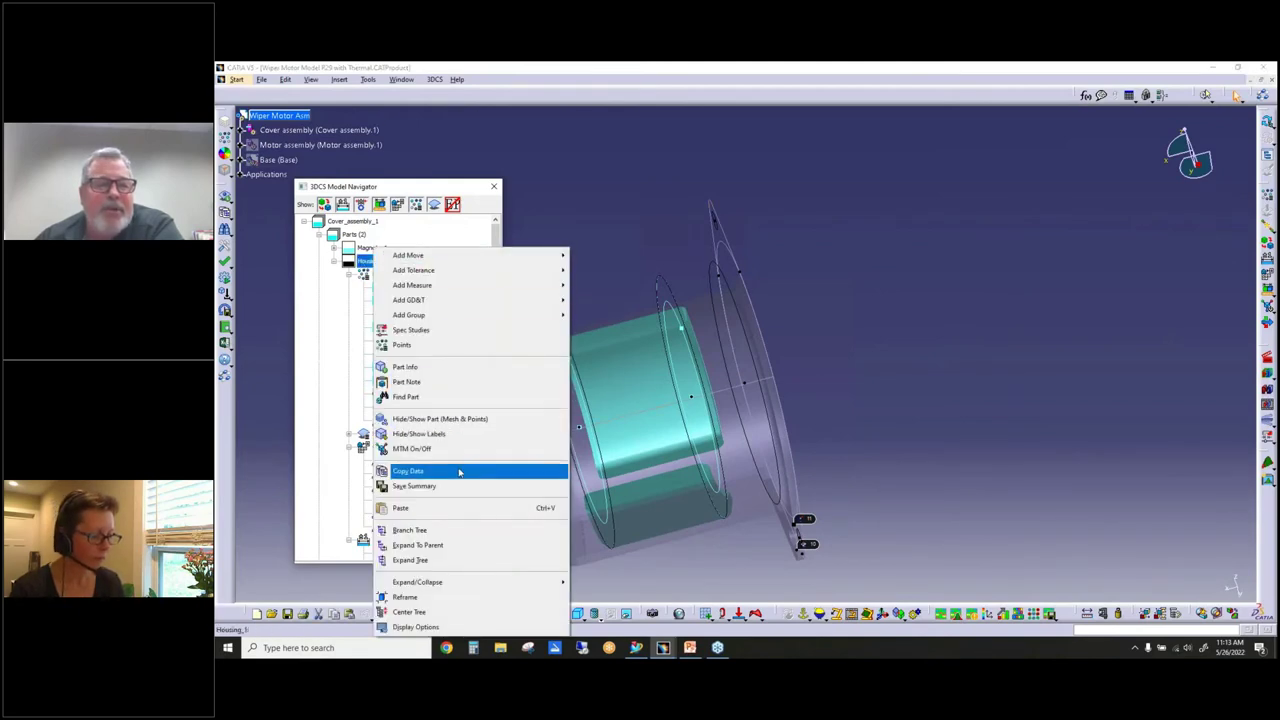
click(443, 530)
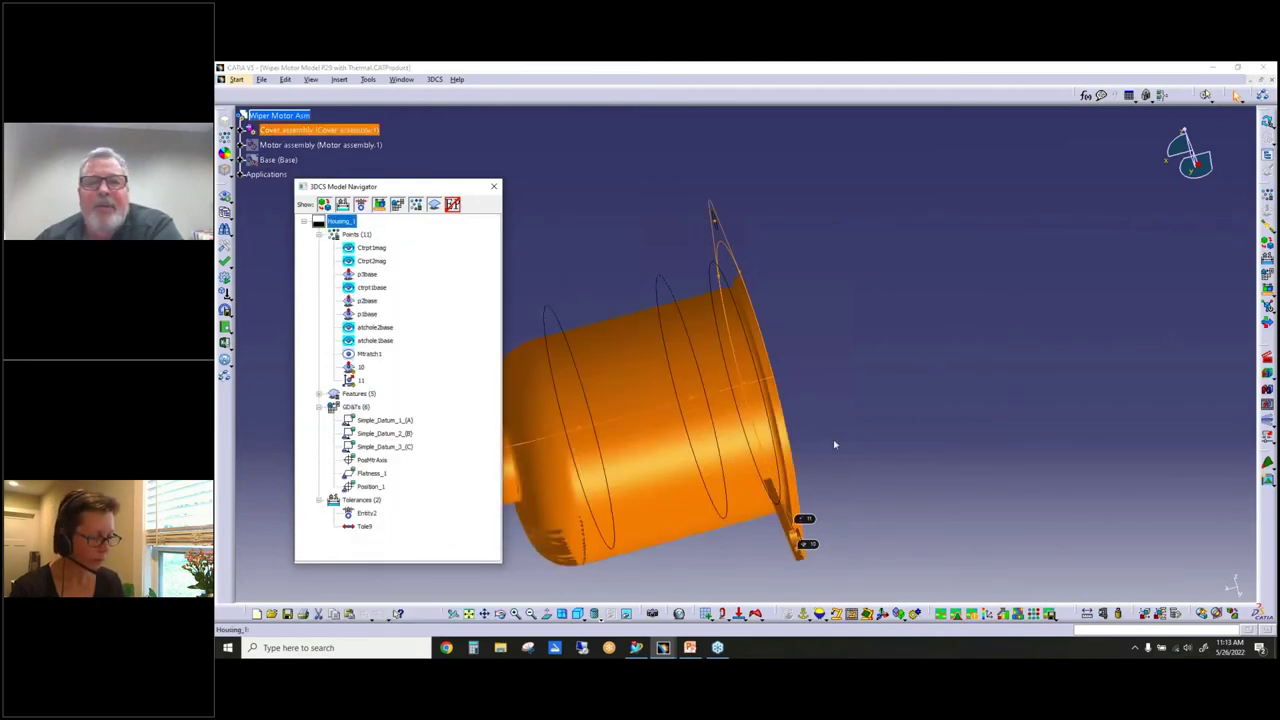
click(508, 421)
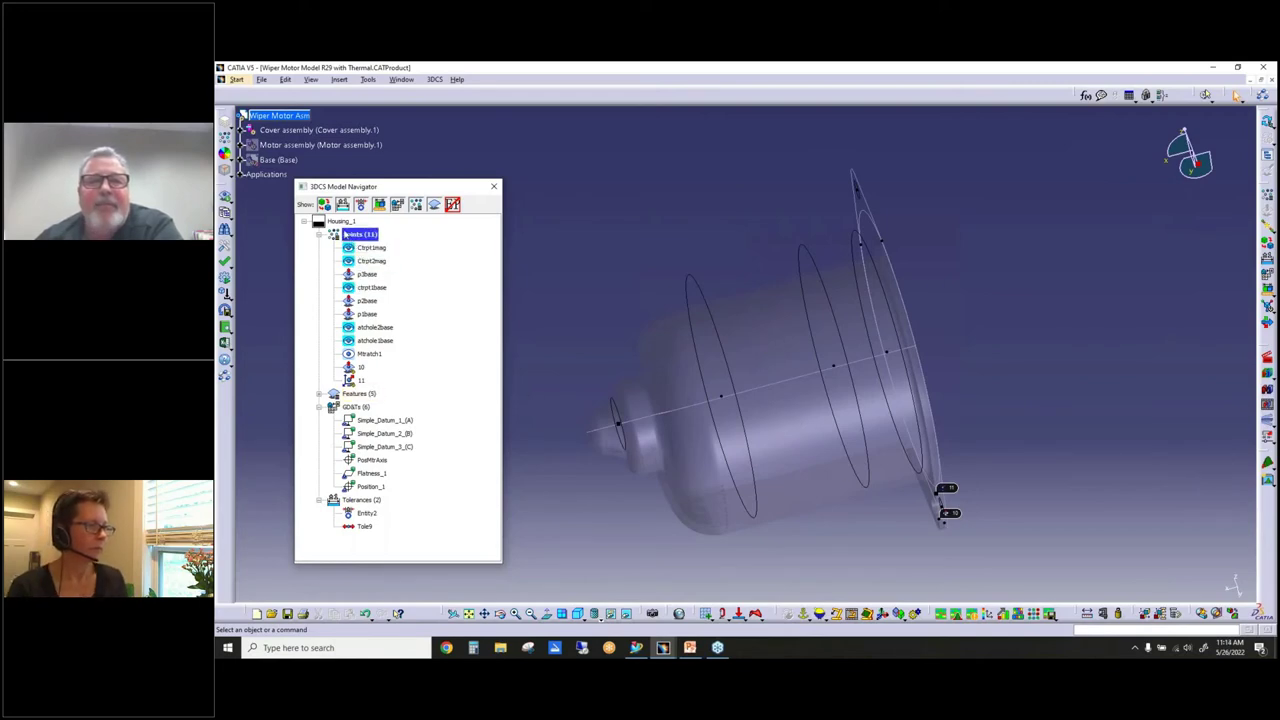
click(343, 222)
right_click(343, 225)
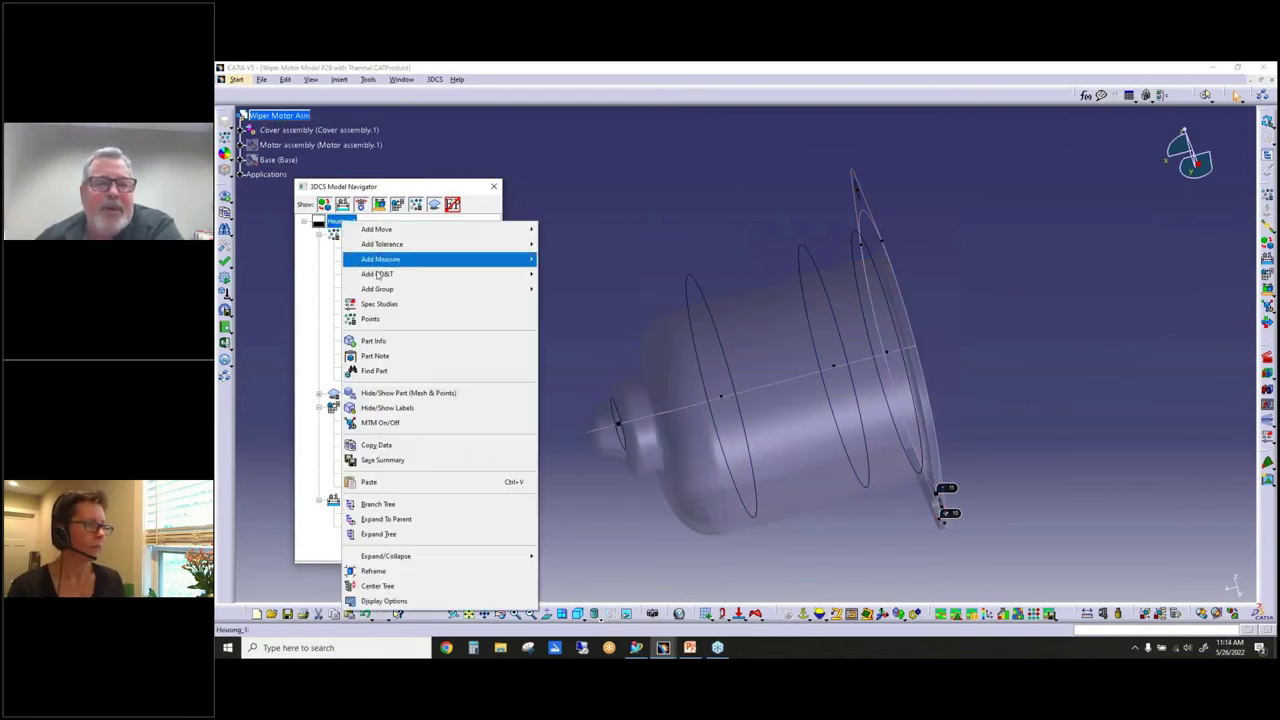
Use Expand To Parent on Housing_1, then rotate and pan to frame the exploded Wiper_Motor_Asm
click(443, 536)
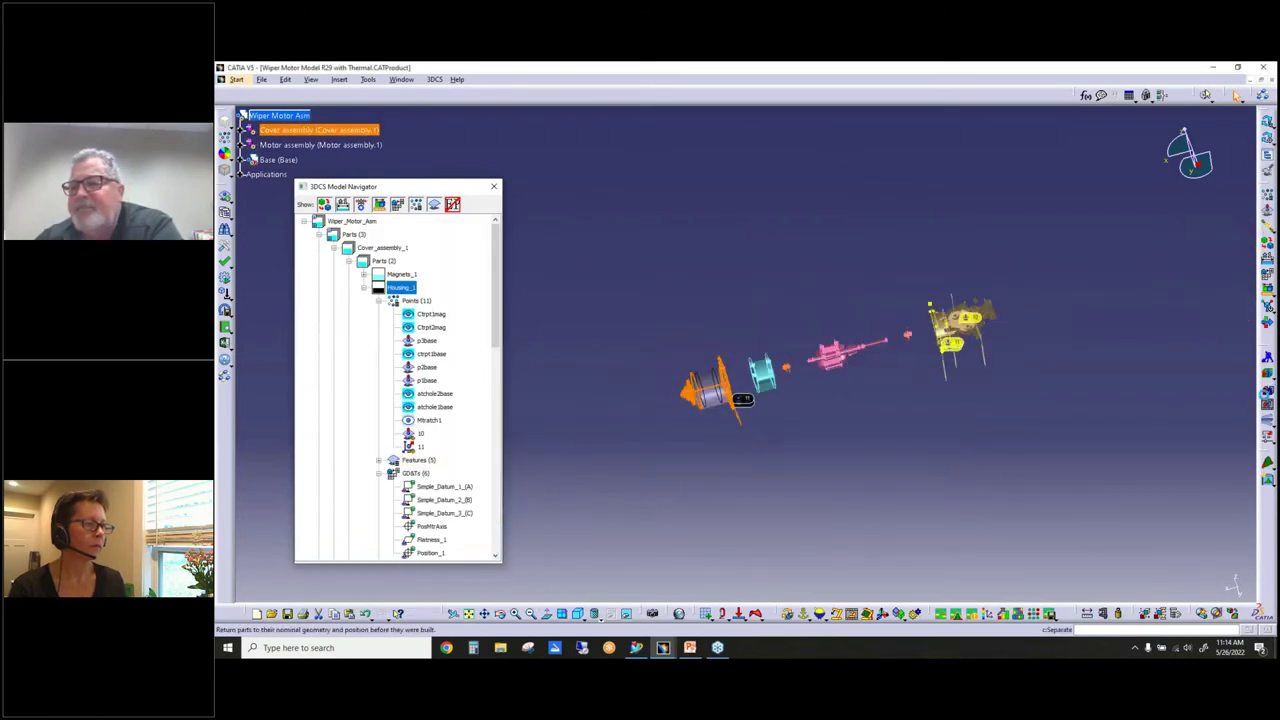
middle_drag(889, 503, 930, 447)
middle_drag(798, 335, 754, 390)
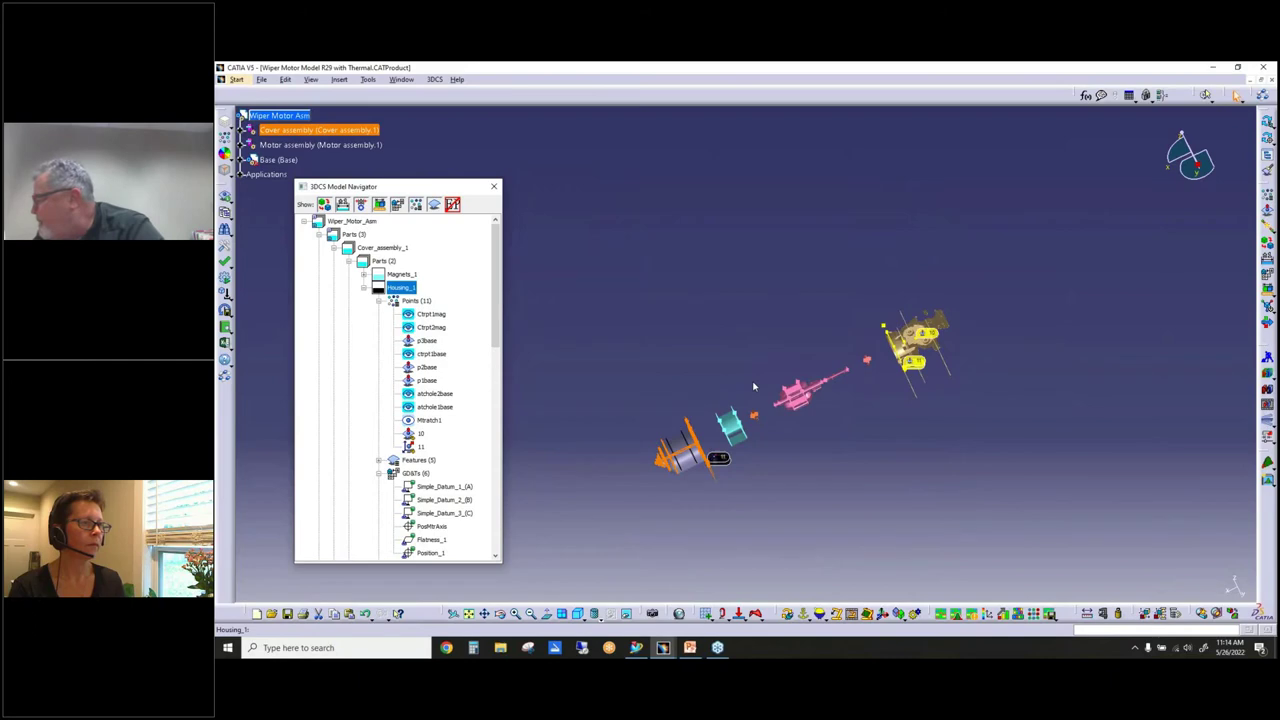
middle_drag(770, 430, 750, 440)
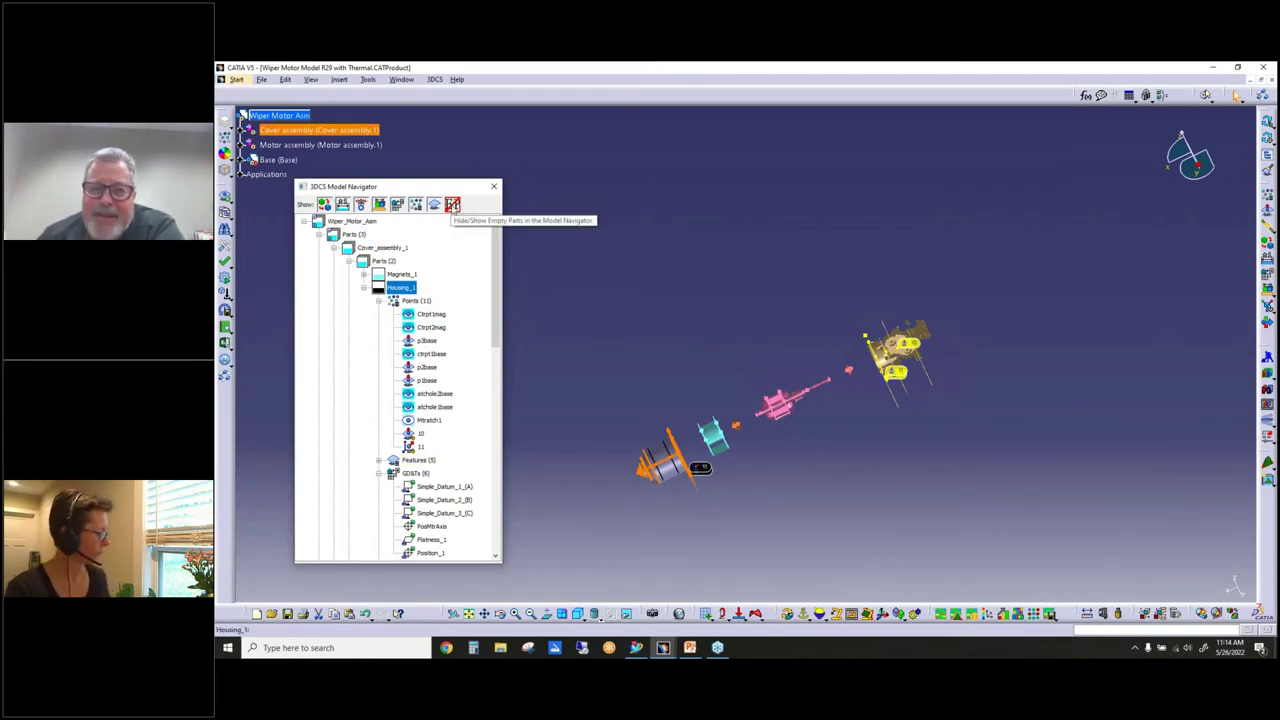
Reposition the Model Navigator and toggle the Points and GD&T filters off and back on
drag(440, 187, 482, 172)
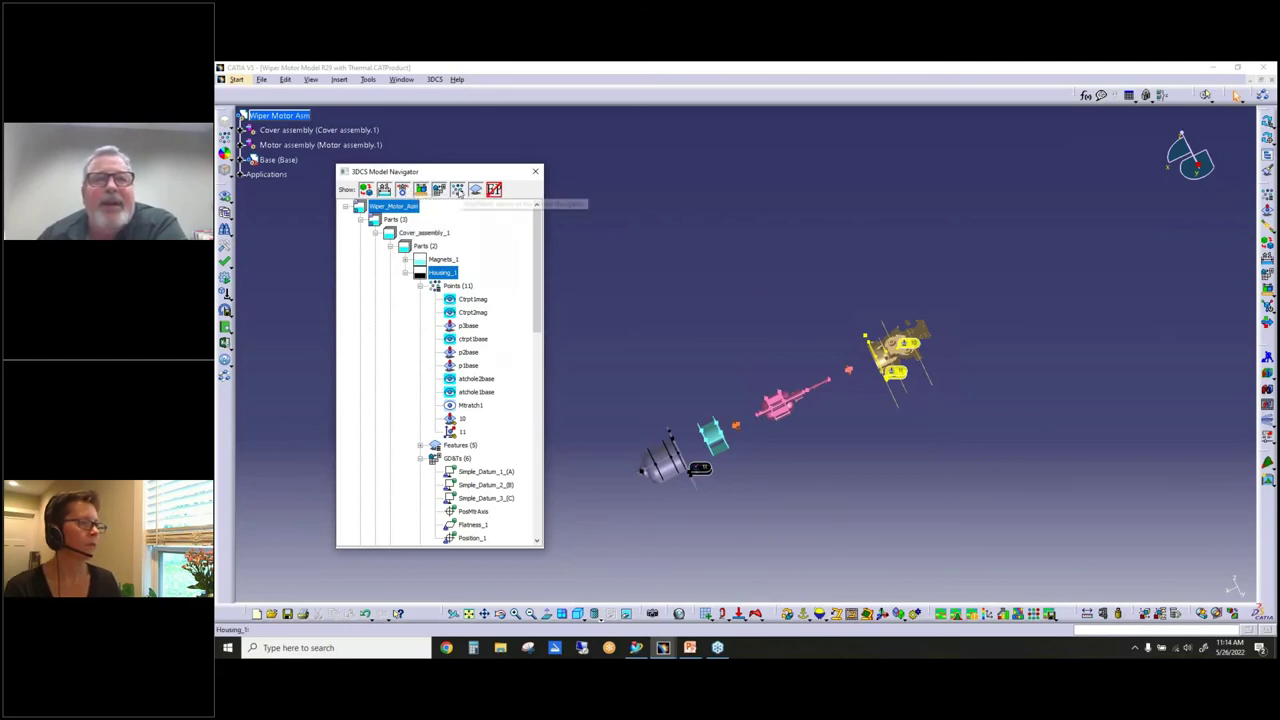
click(457, 190)
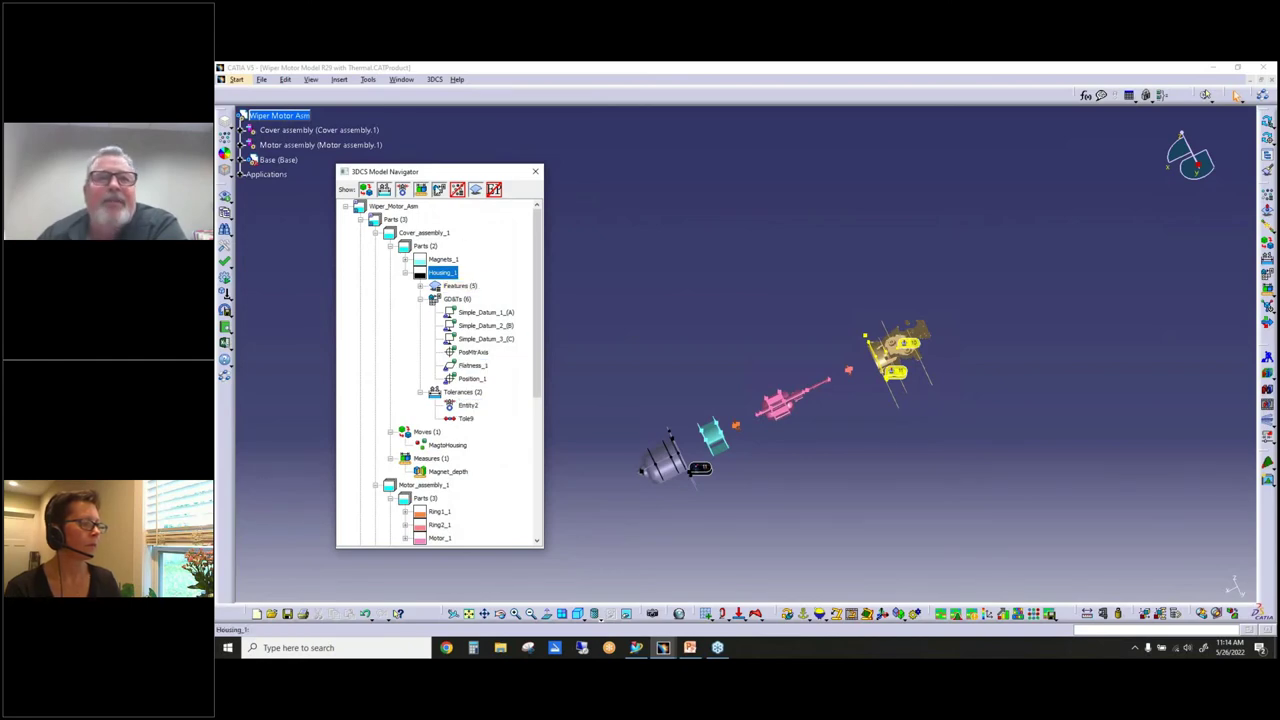
click(439, 190)
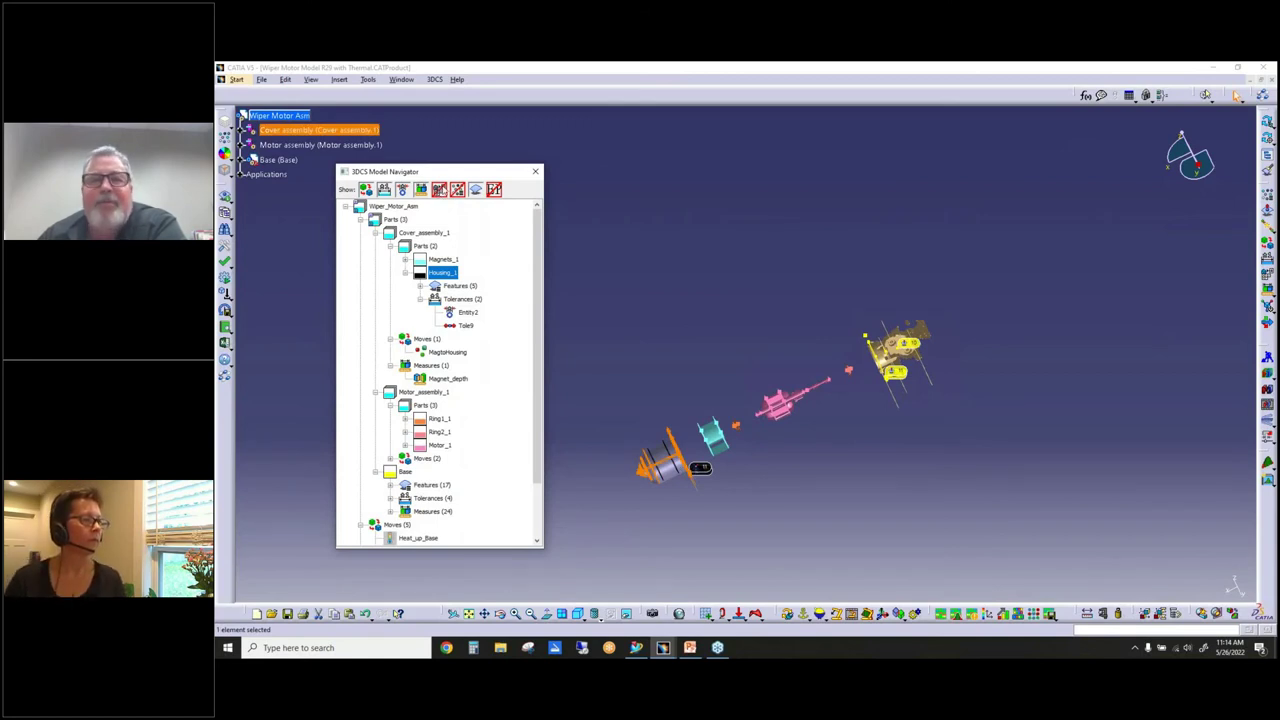
click(439, 190)
click(457, 190)
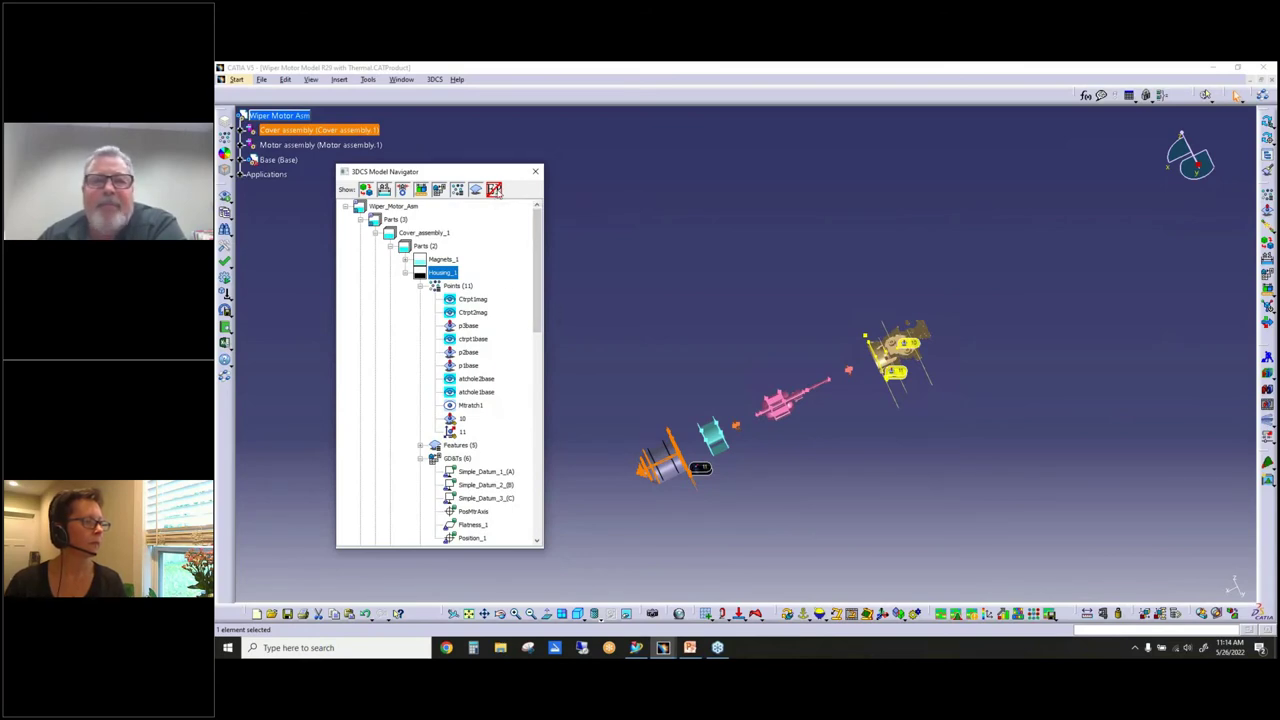
Turn on the Hide Empty Parts (EP) filter in the navigator
scroll(493, 327, down, 4)
scroll(489, 331, up, 4)
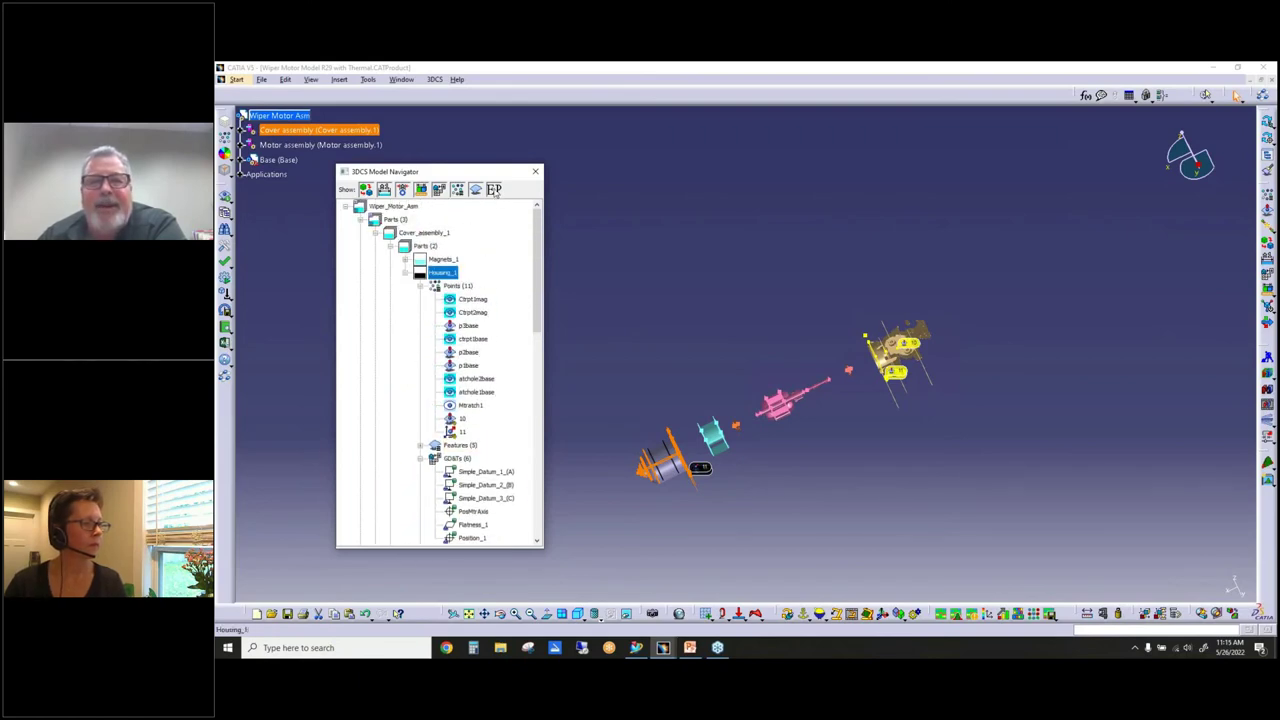
click(494, 190)
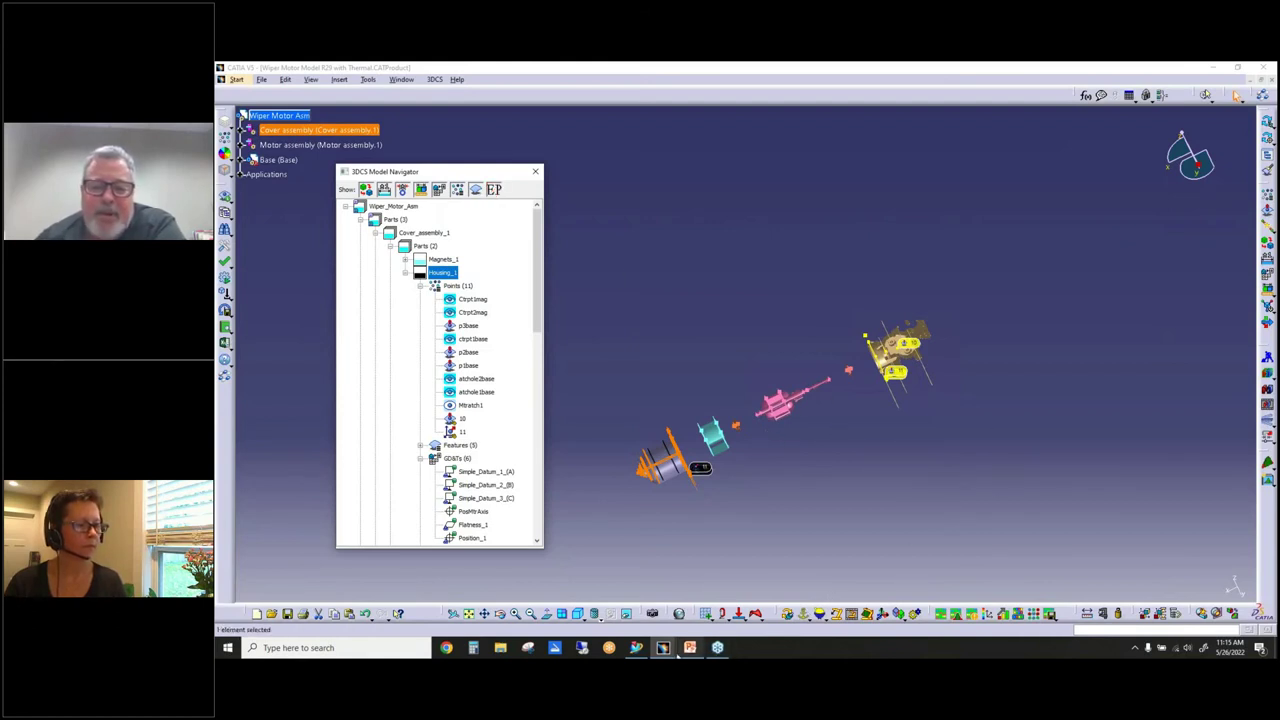
mouse_move(638, 652)
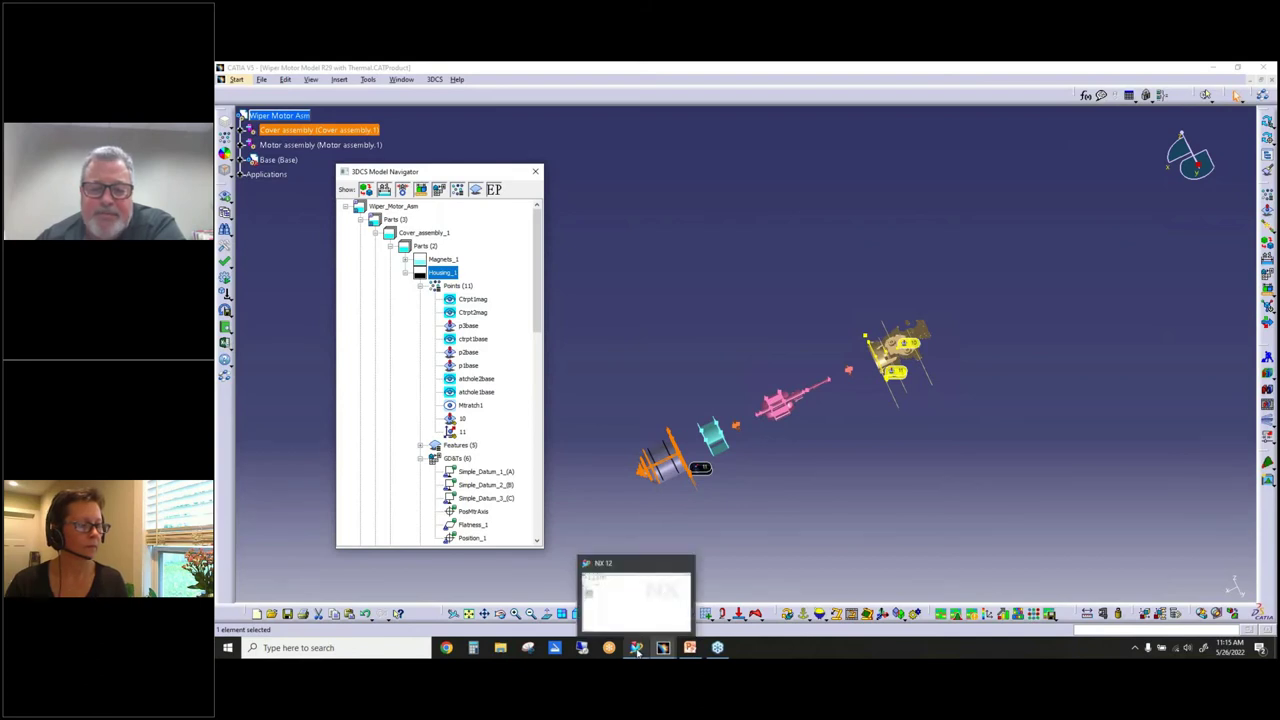
click(638, 651)
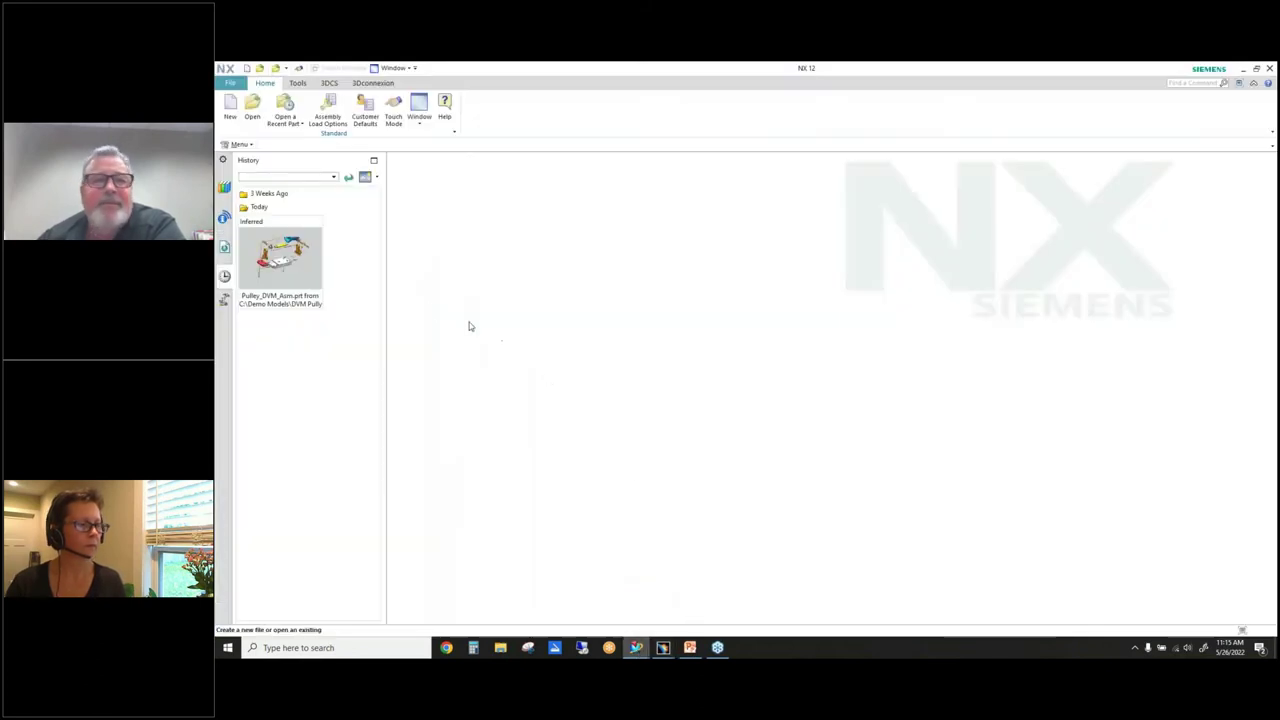
click(283, 258)
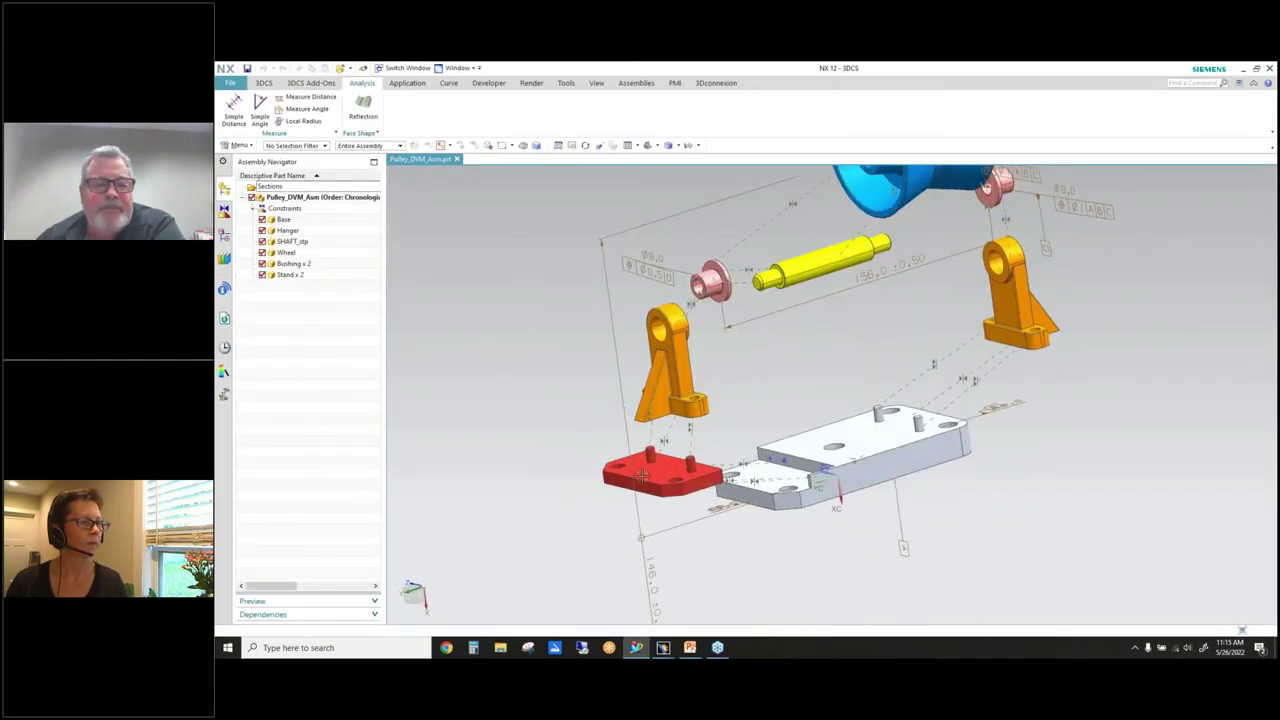
click(266, 83)
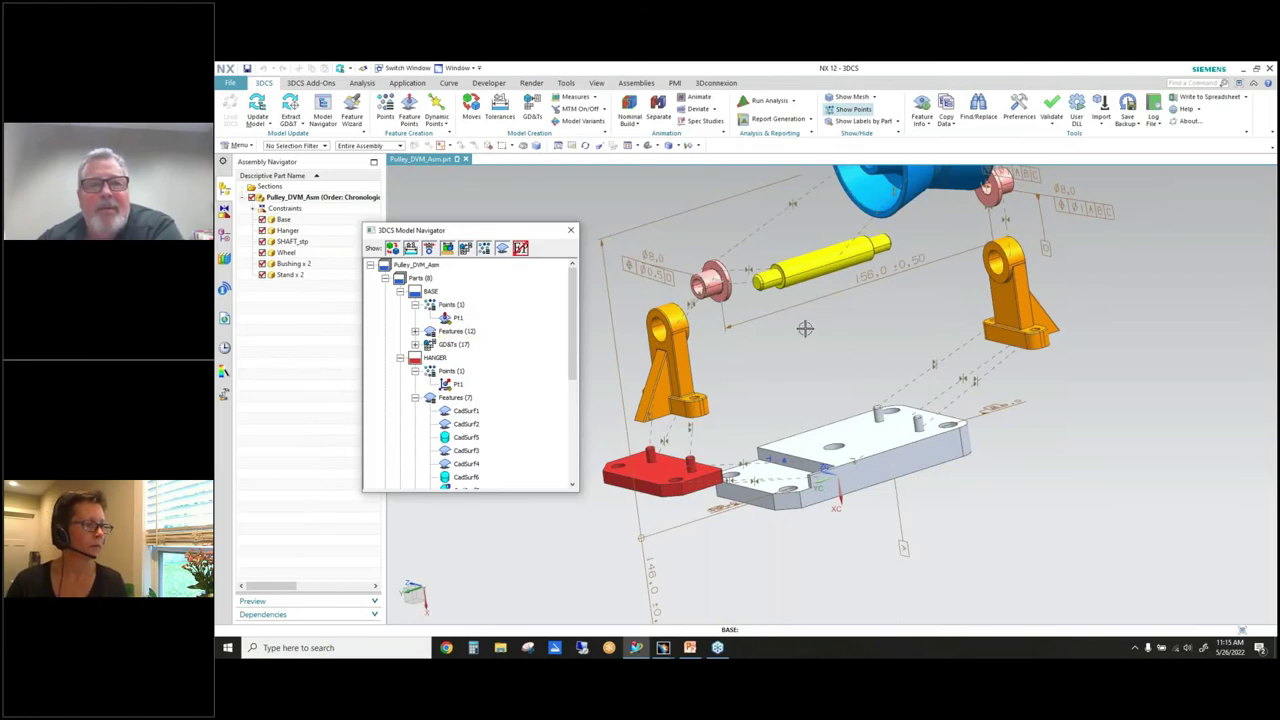
scroll(865, 370, up, 5)
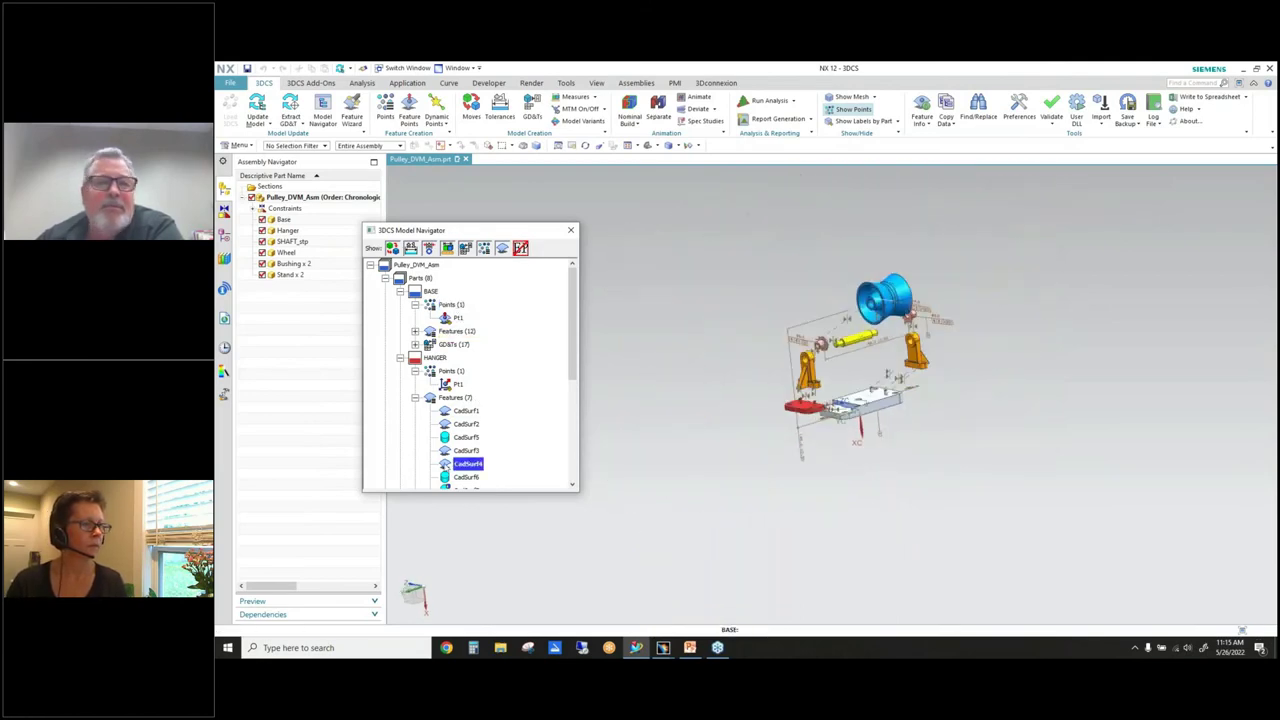
click(477, 400)
scroll(480, 405, down, 3)
click(480, 402)
scroll(480, 410, up, 3)
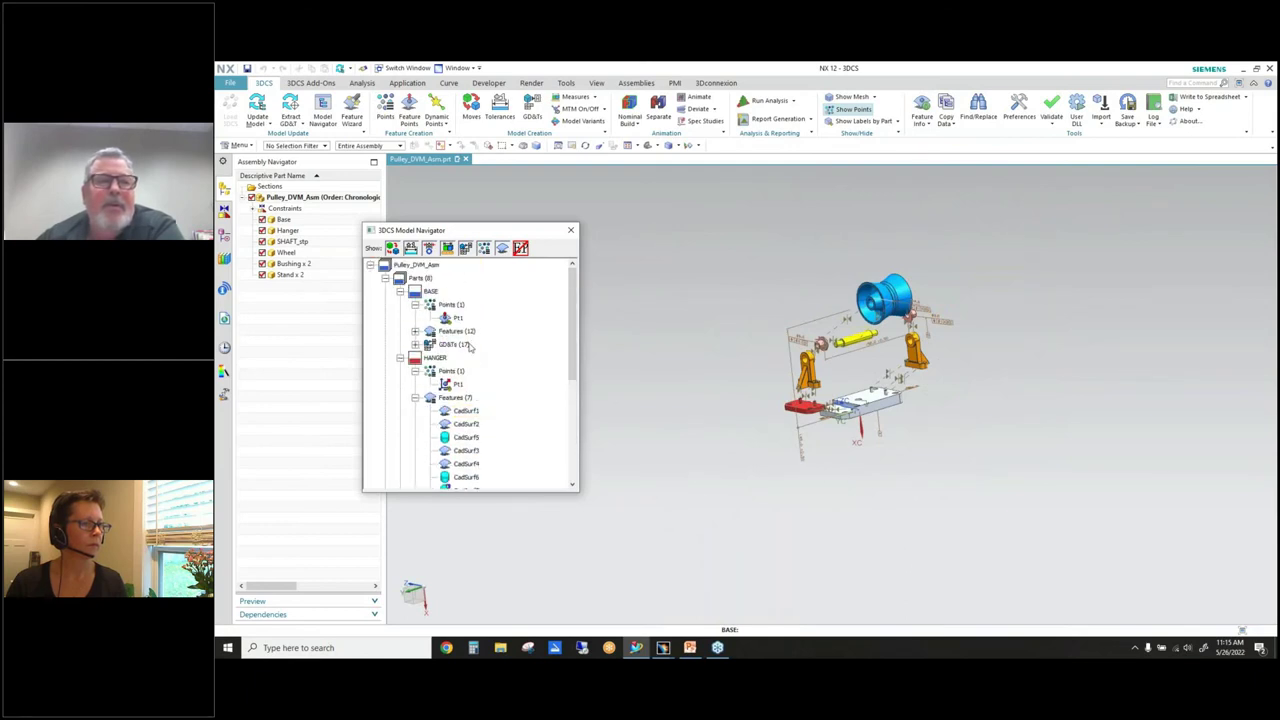
click(458, 305)
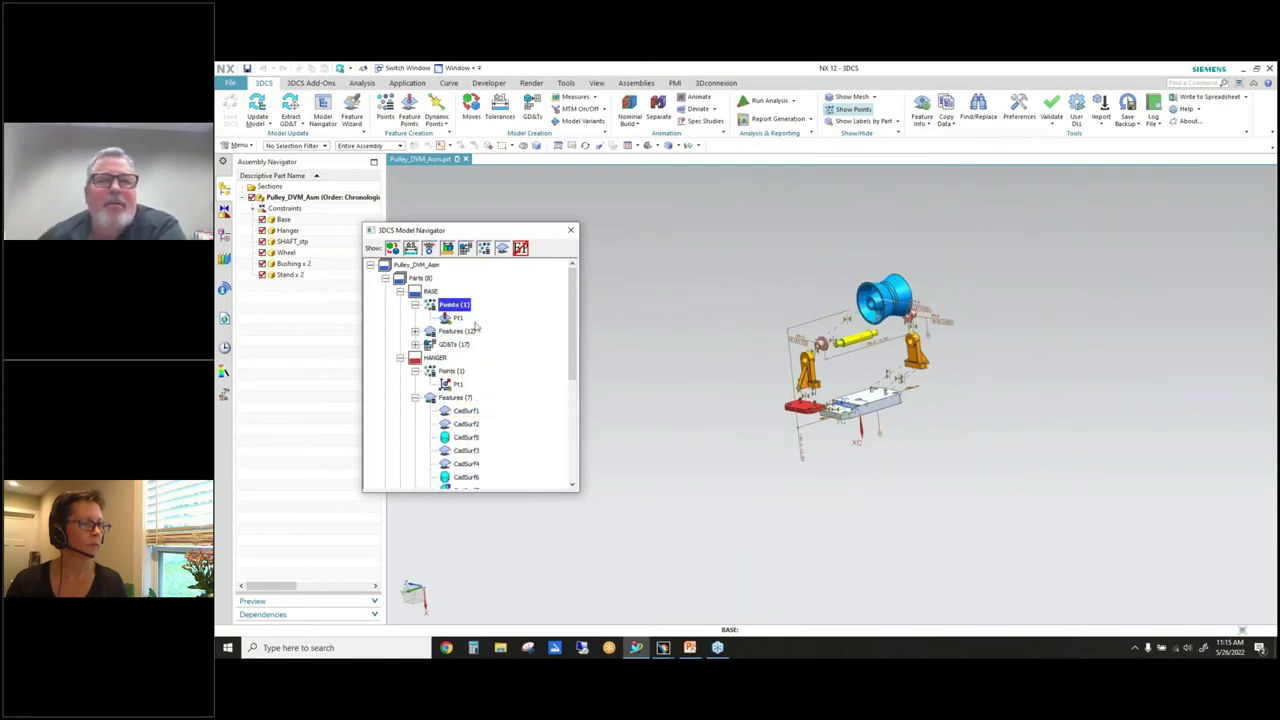
click(517, 335)
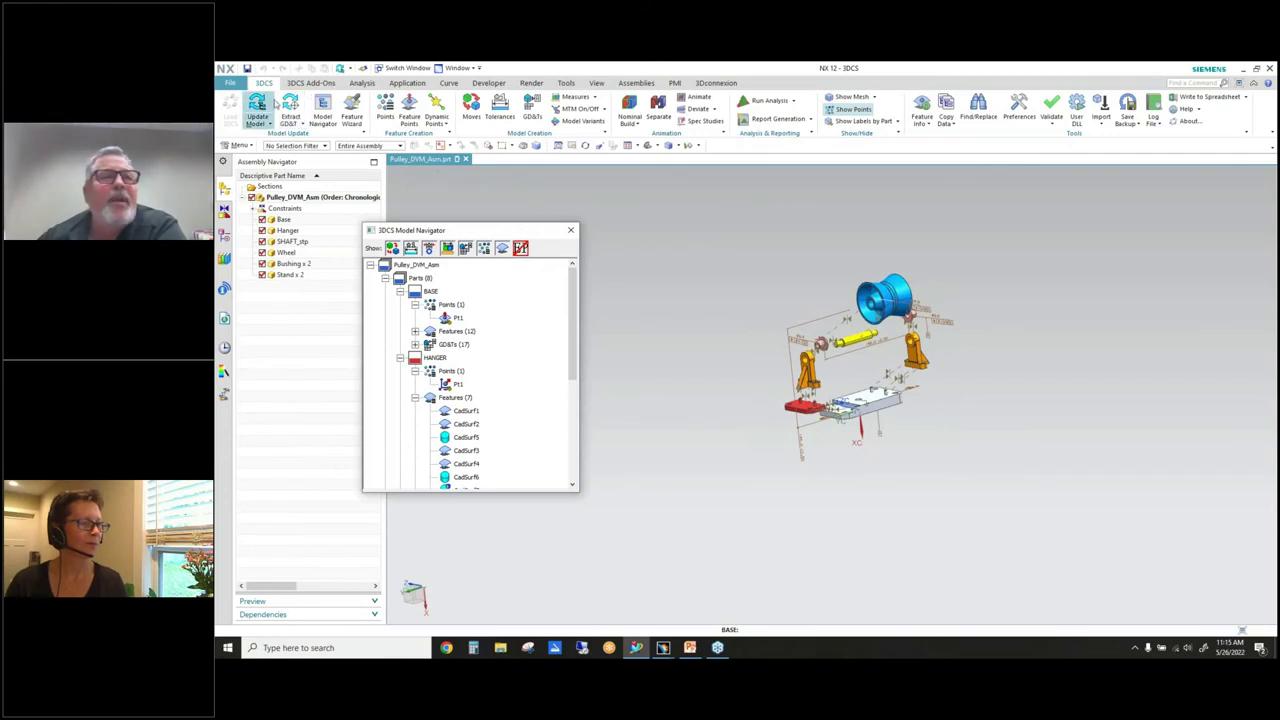
Delete all 3DCS data from Pulley_DVM_Asm and confirm with Yes
click(270, 125)
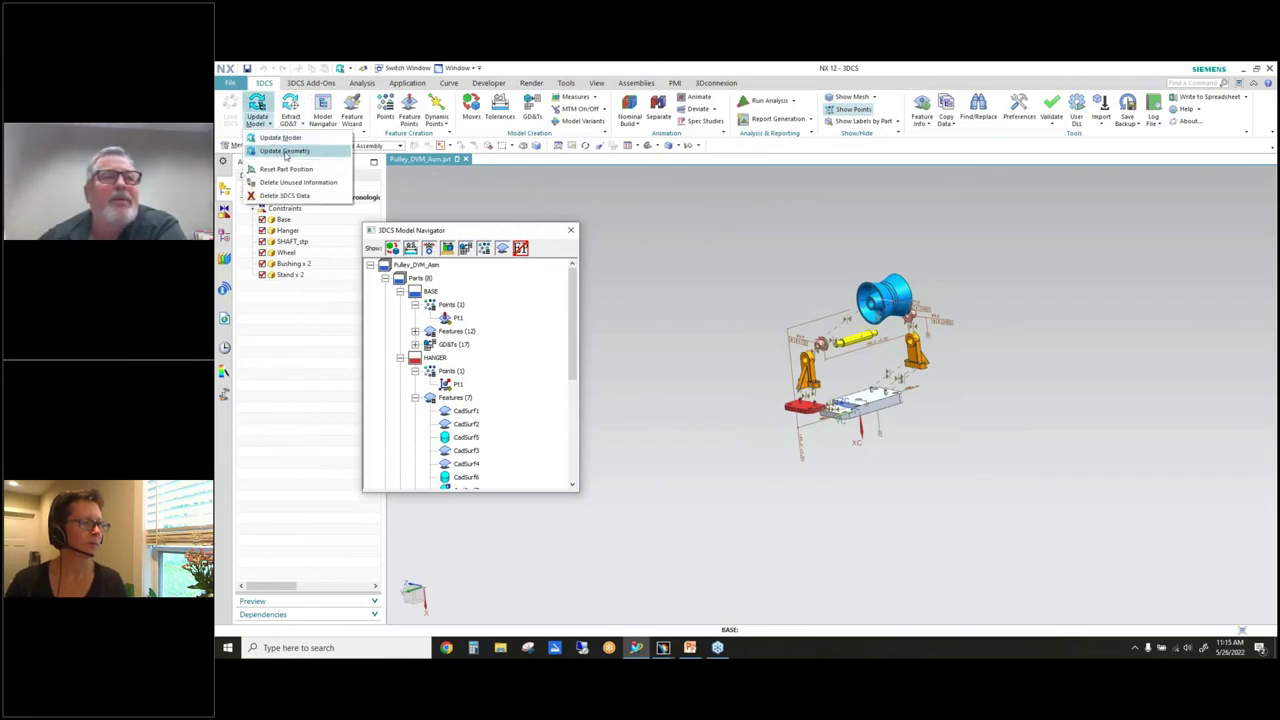
click(290, 196)
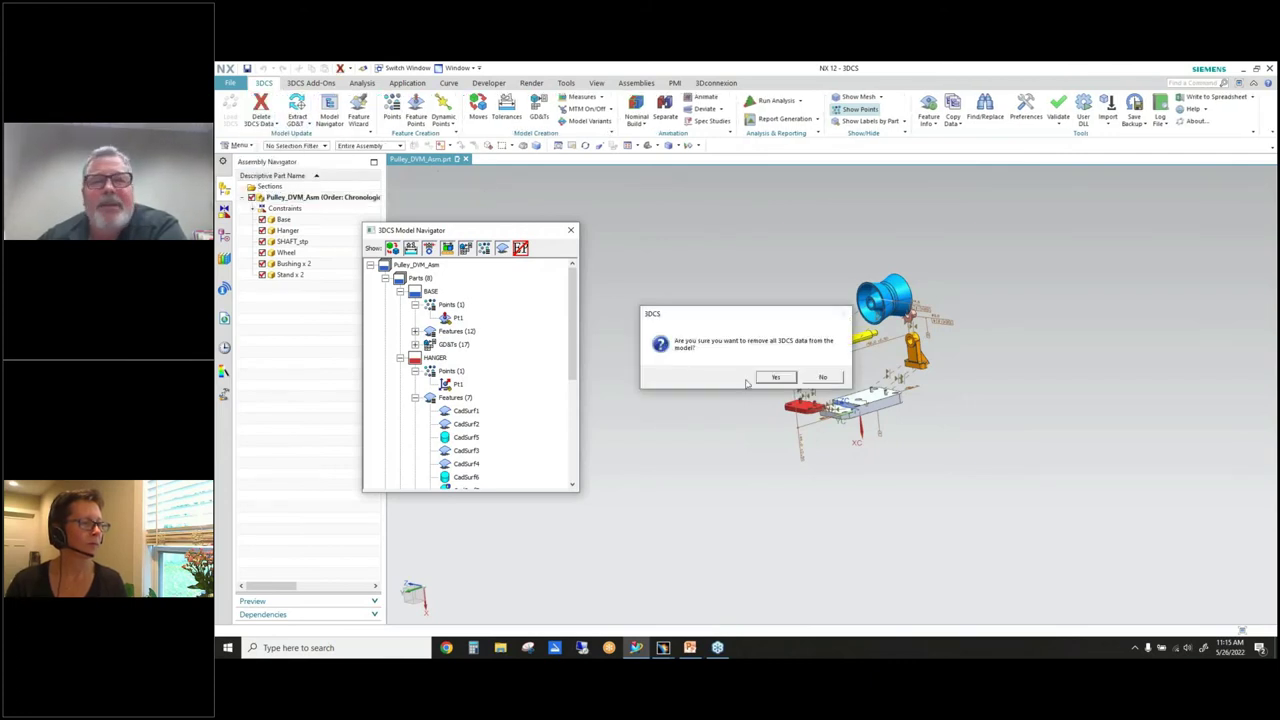
click(775, 377)
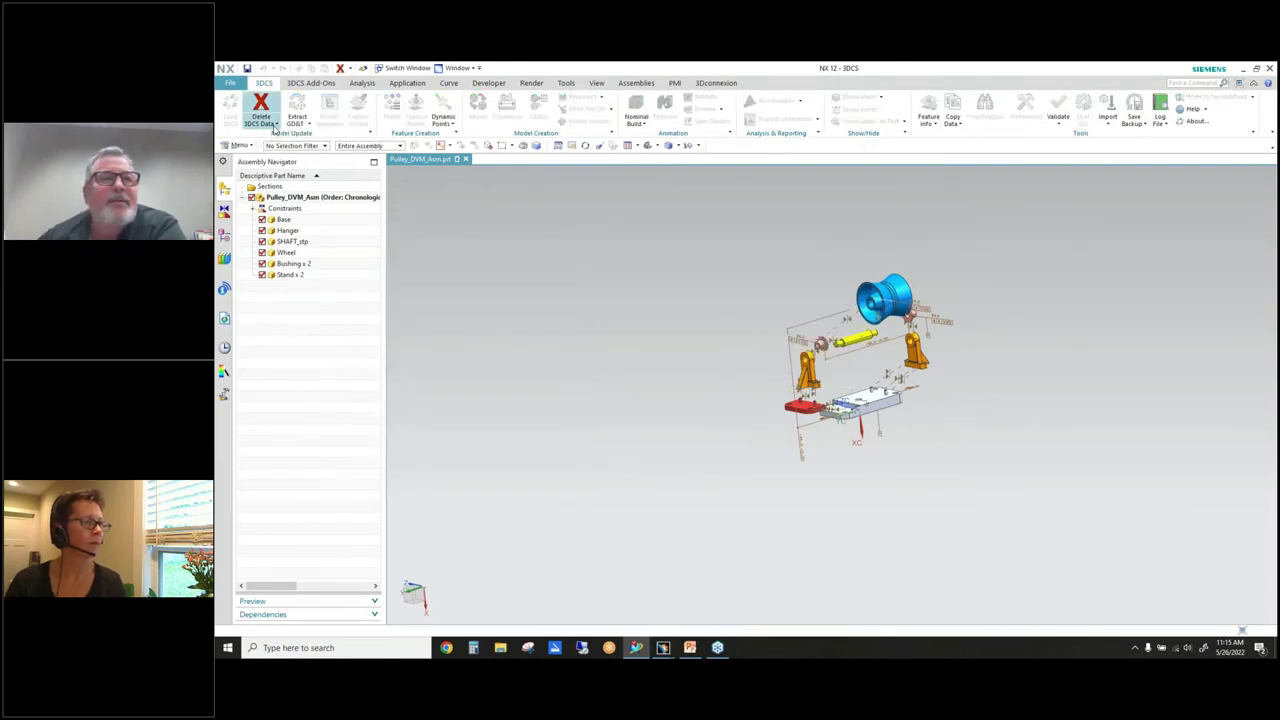
Run Update Model to rebuild the bare assembly, and move the navigator aside
click(279, 126)
click(281, 138)
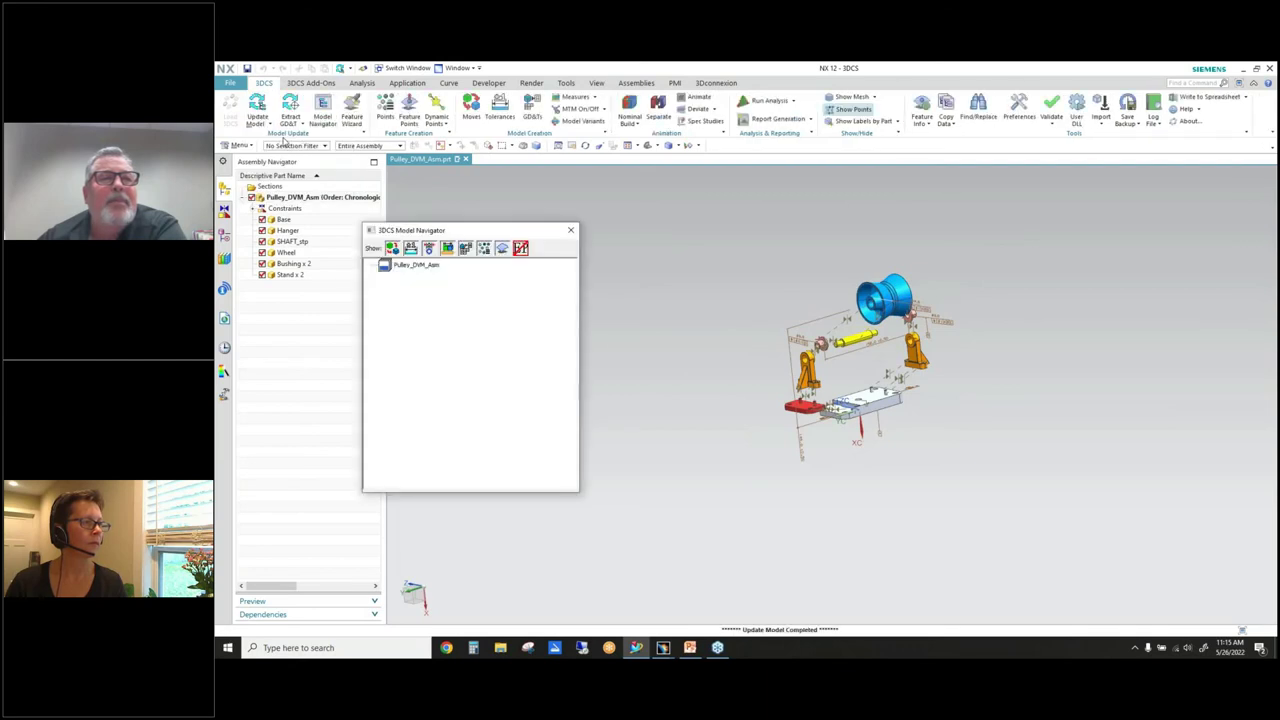
drag(489, 237, 454, 289)
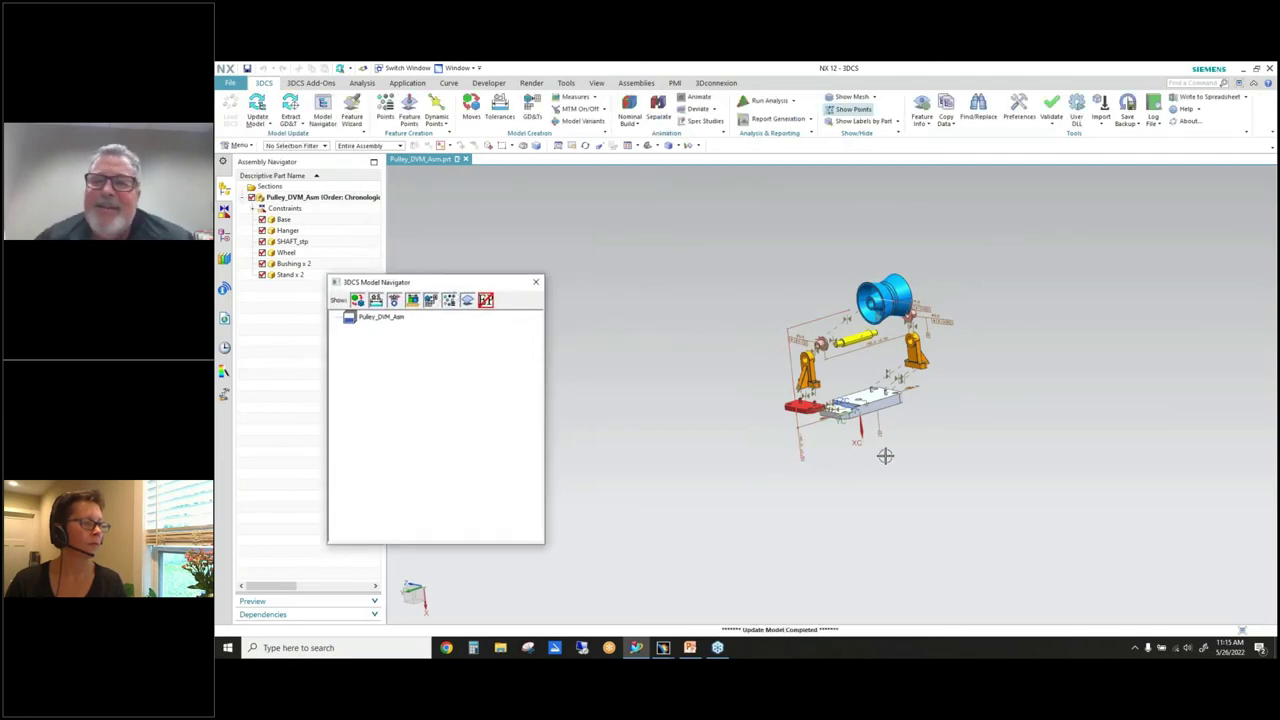
Reset to the Home trimetric view and stop hiding empty parts for Pulley_DVM_Asm
middle_drag(886, 451, 854, 480)
key(Home)
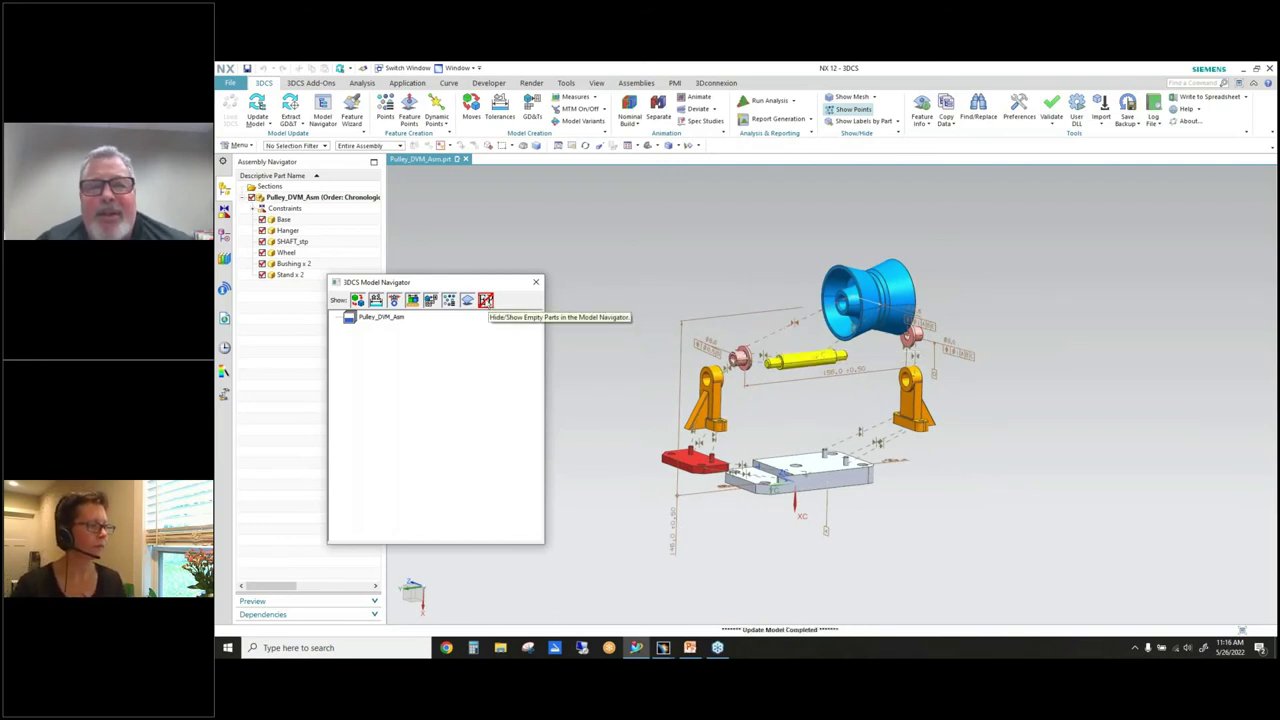
click(371, 320)
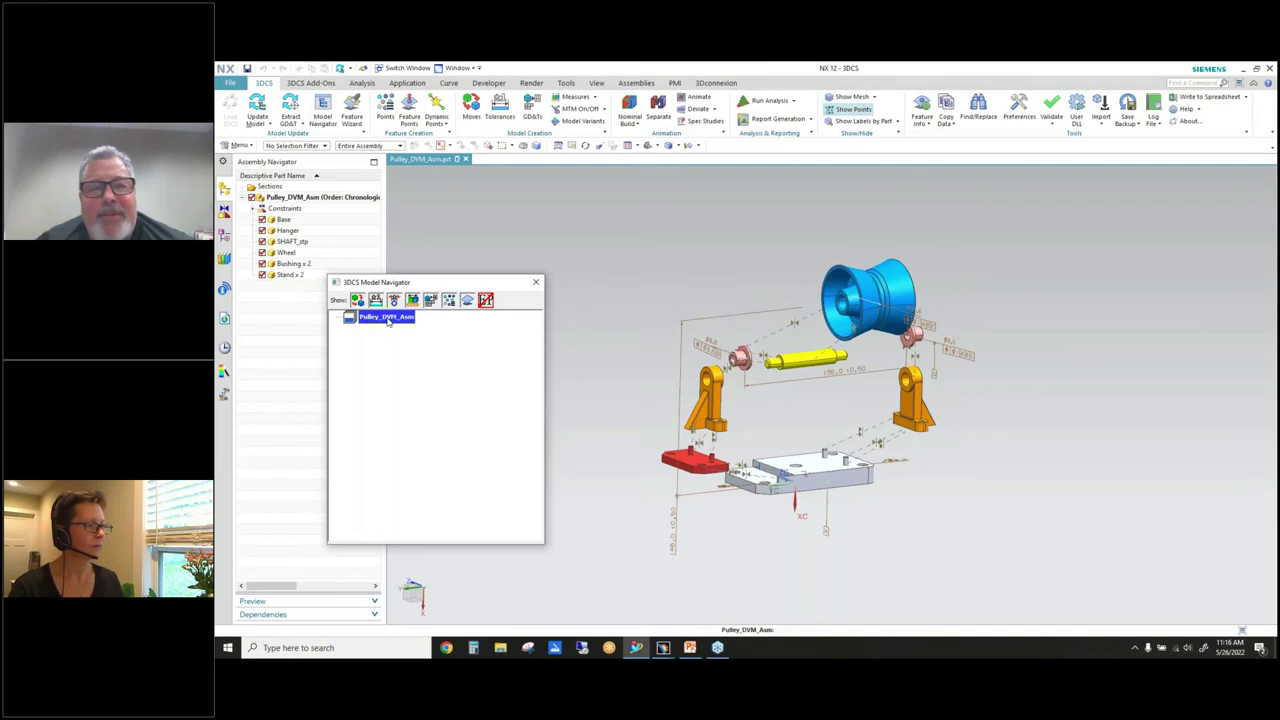
click(486, 305)
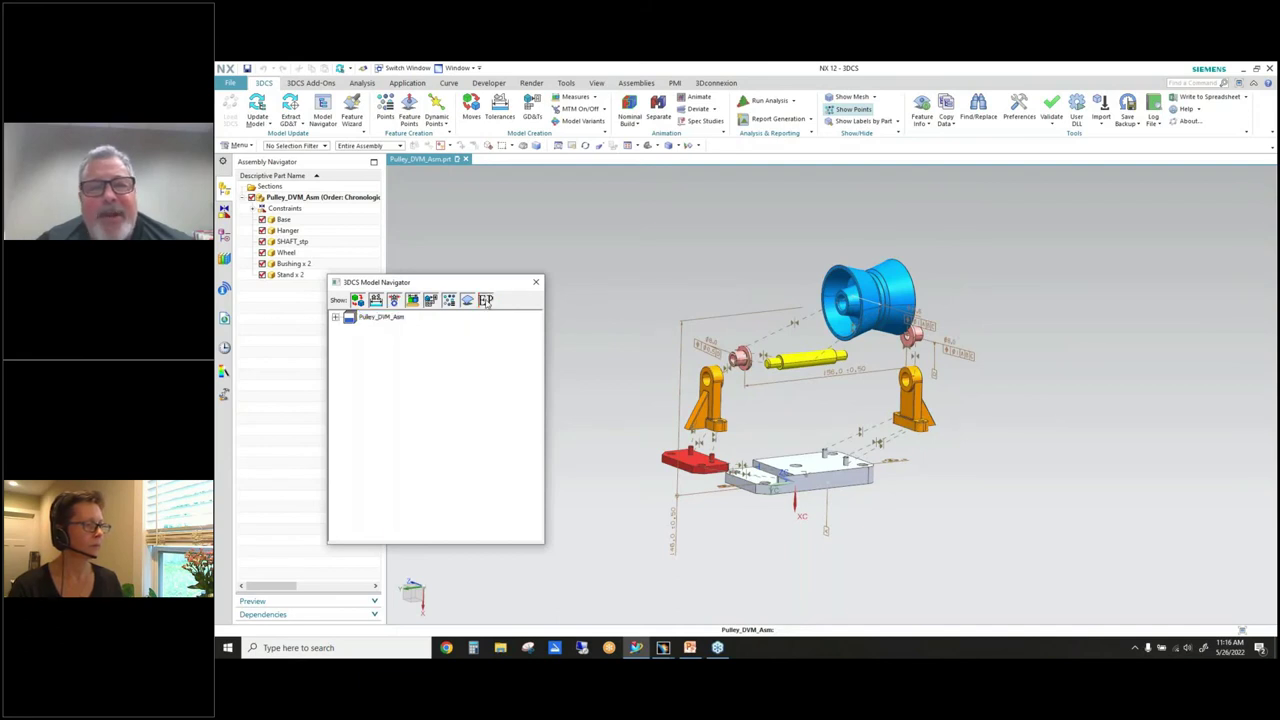
Expand Pulley_DVM_Asm and its eight parts, then toggle the empty-parts filter on and off
click(336, 317)
click(351, 331)
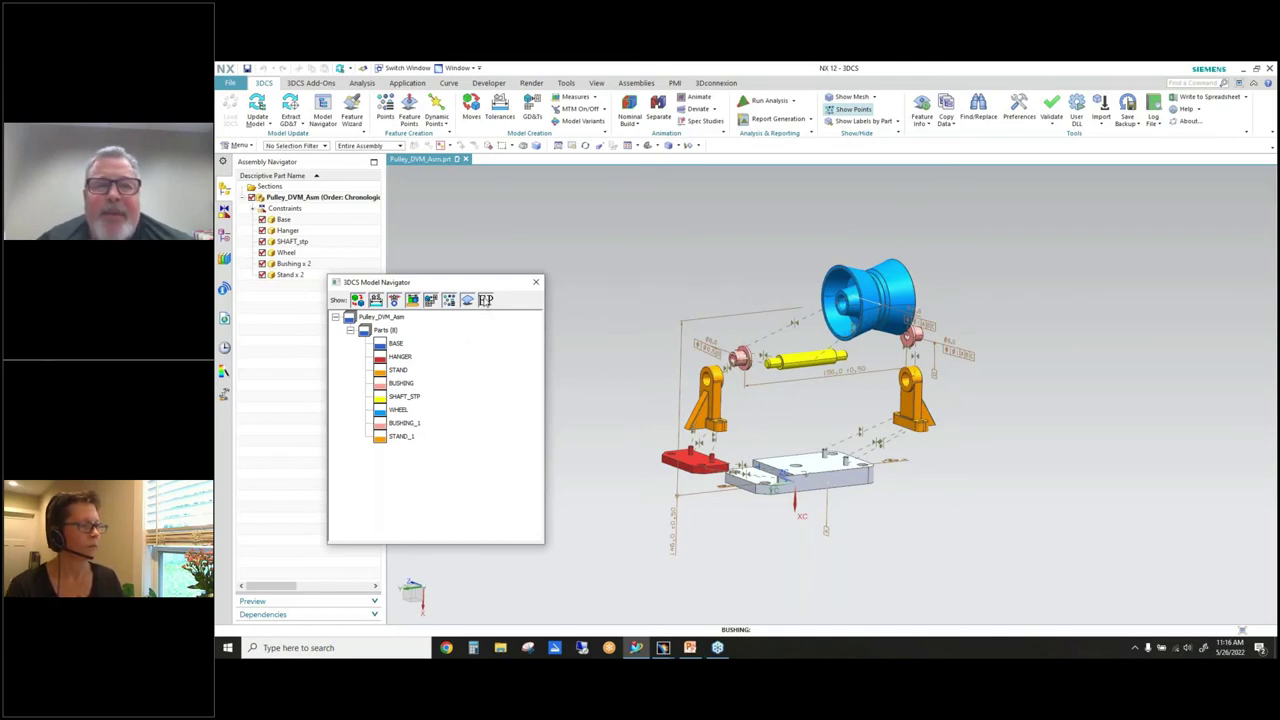
click(486, 300)
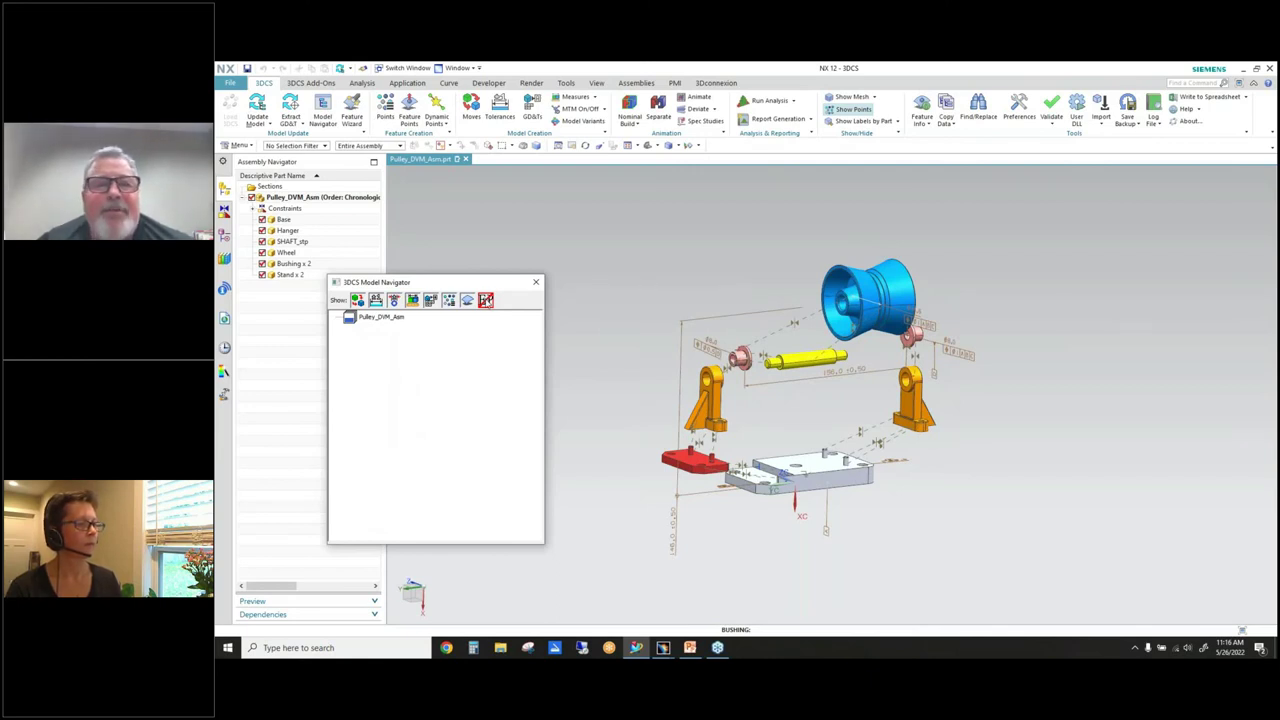
click(487, 301)
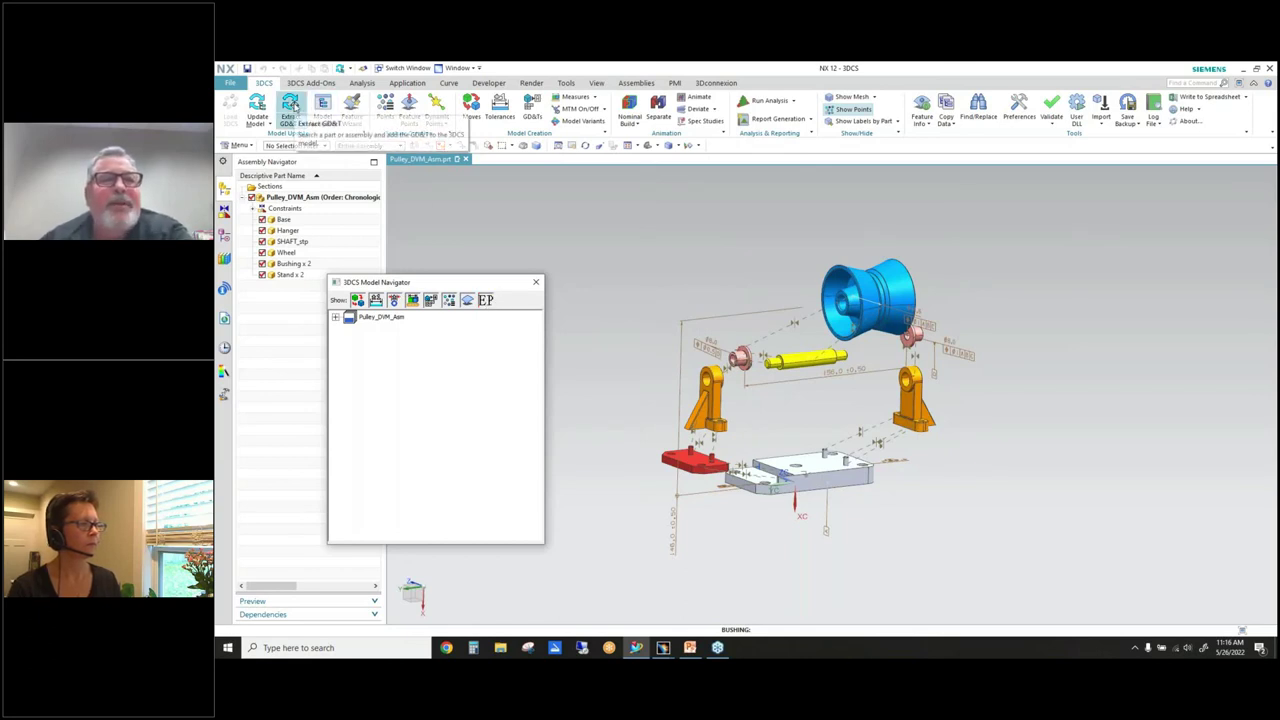
Extract the base plate's 17 GD&T callouts, then expand Pulley_DVM_Asm and Parts (8)
click(291, 106)
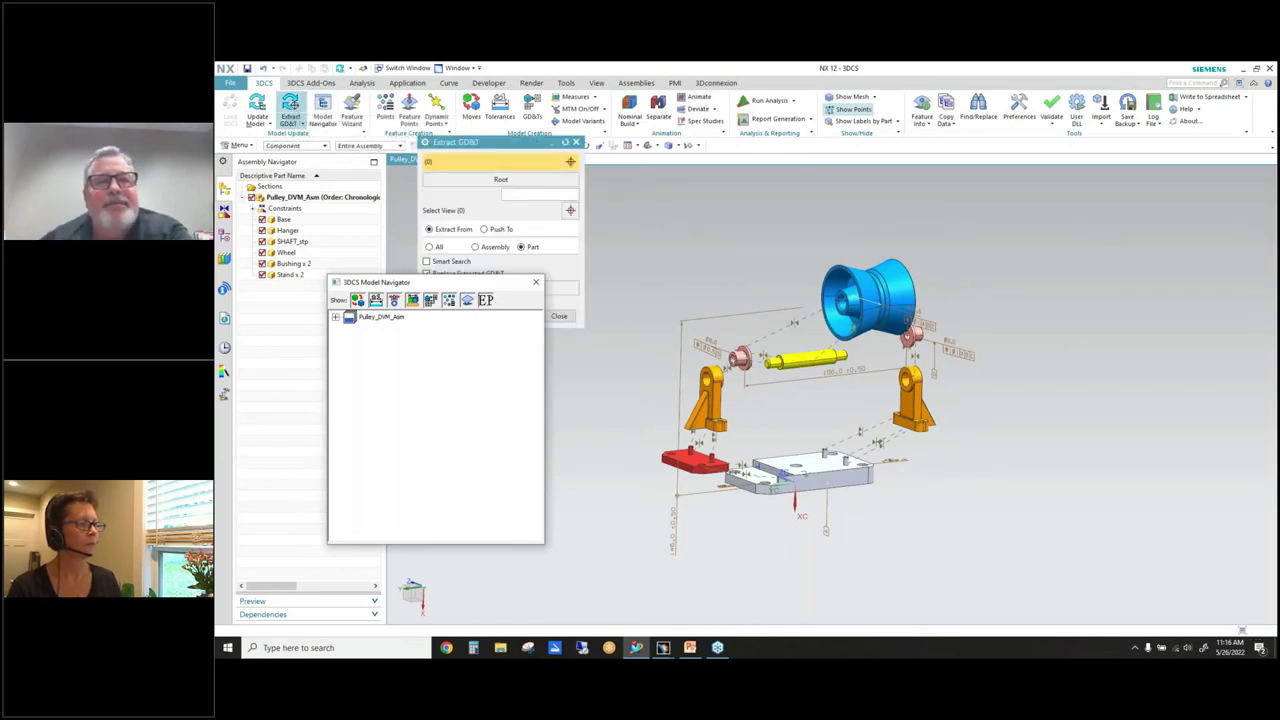
click(826, 466)
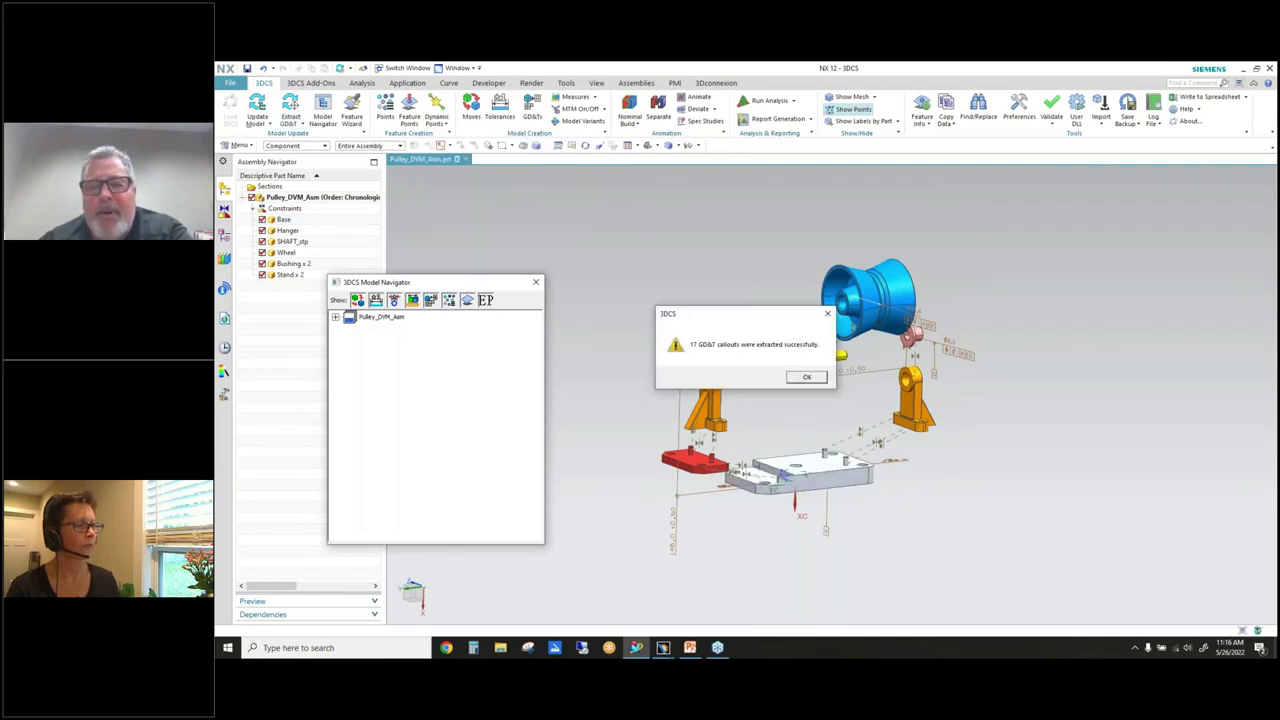
click(806, 377)
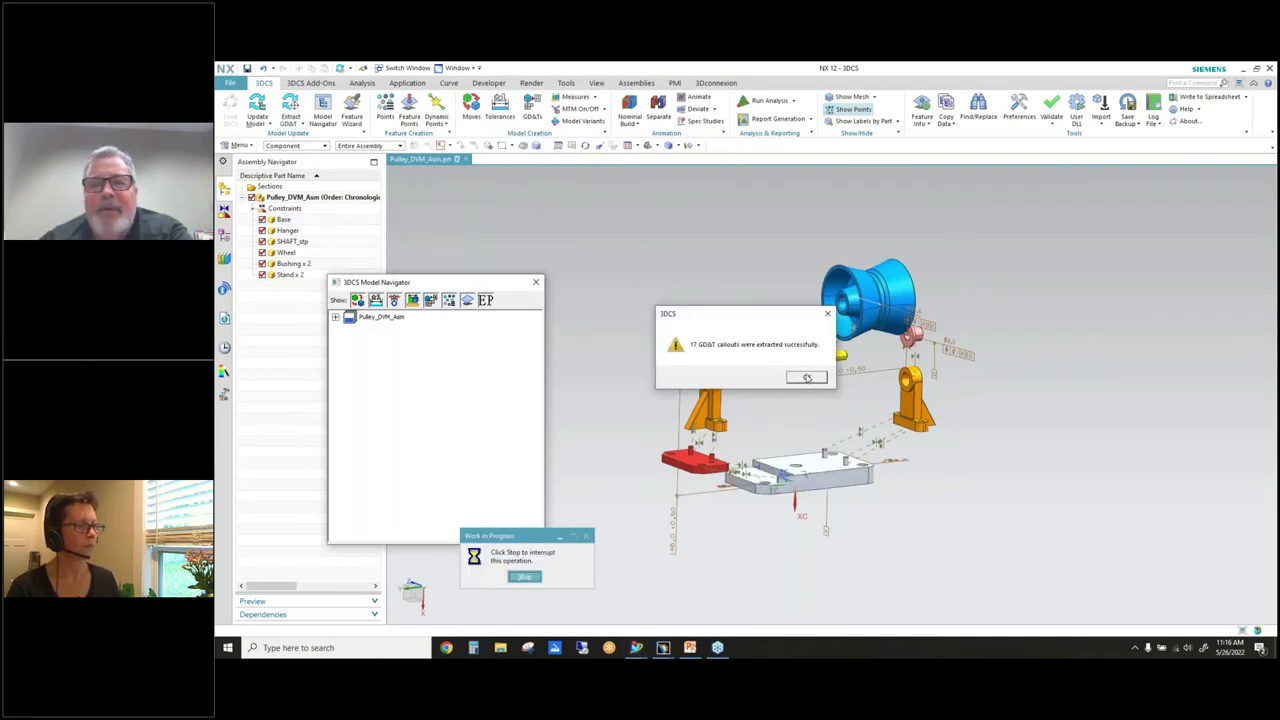
click(337, 317)
click(350, 330)
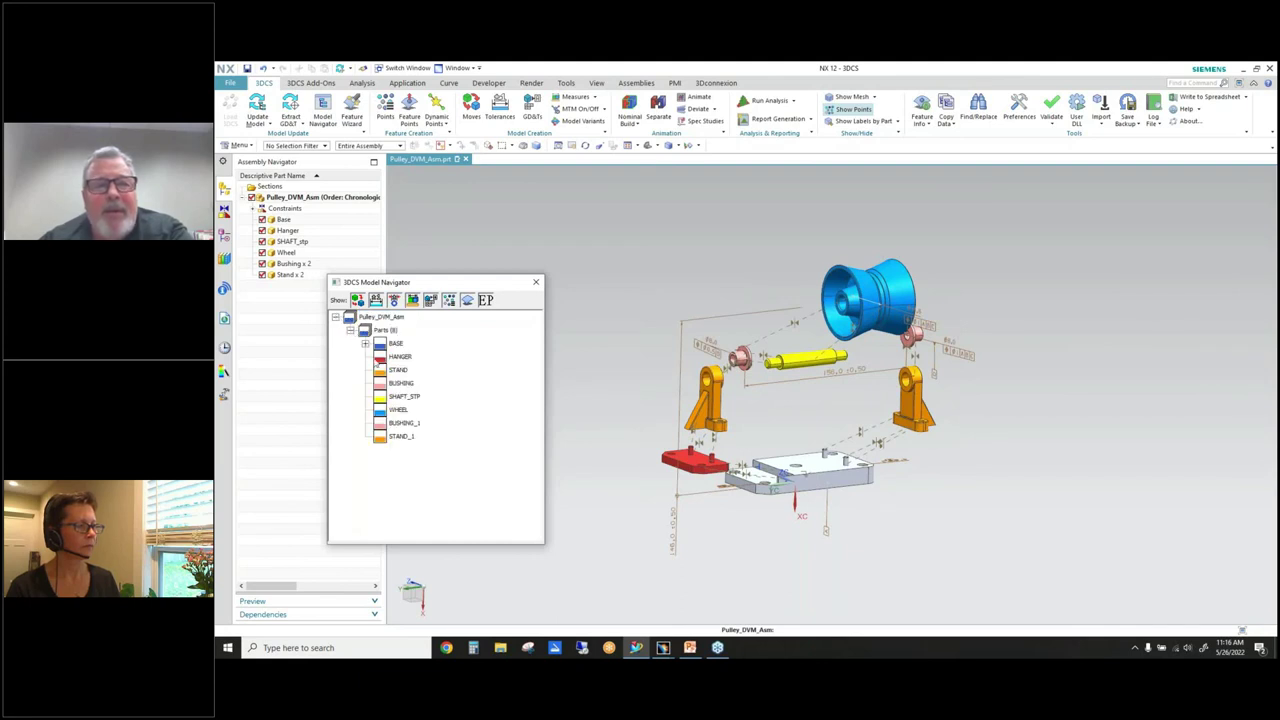
Expand BASE to show its 12 features and 17 GD&Ts, toggling the EP filter on and off
click(396, 345)
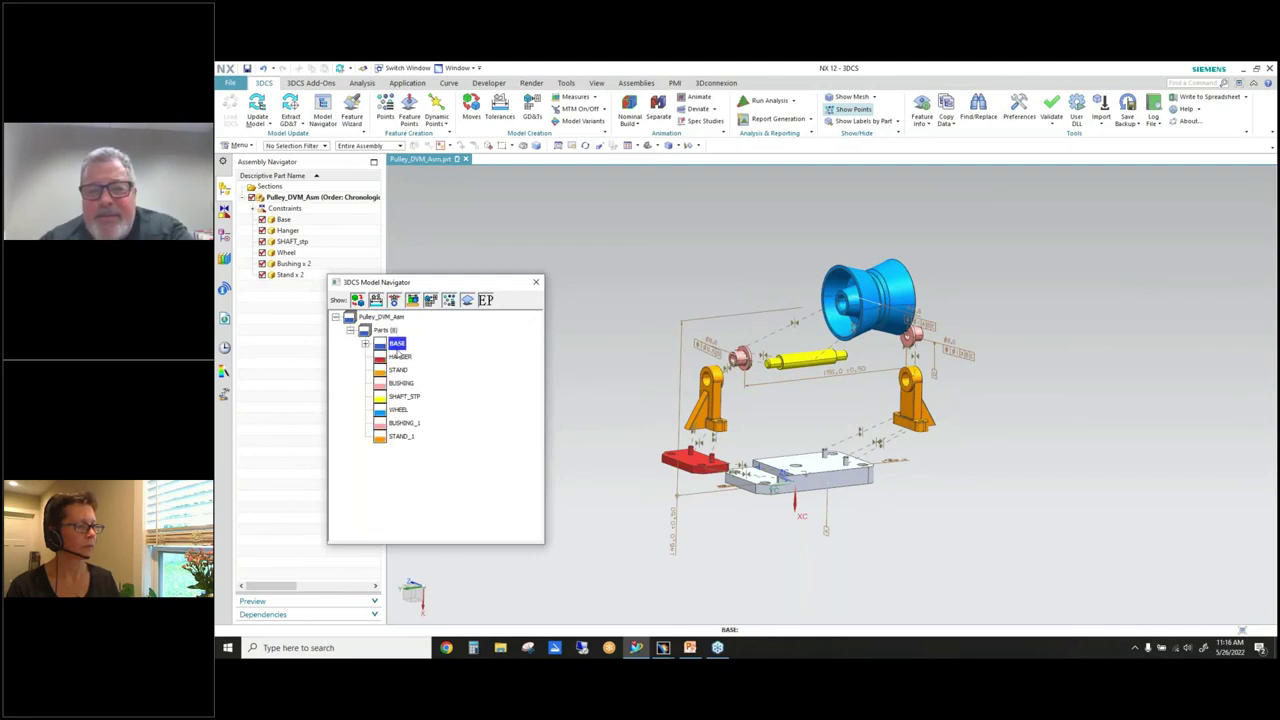
click(365, 343)
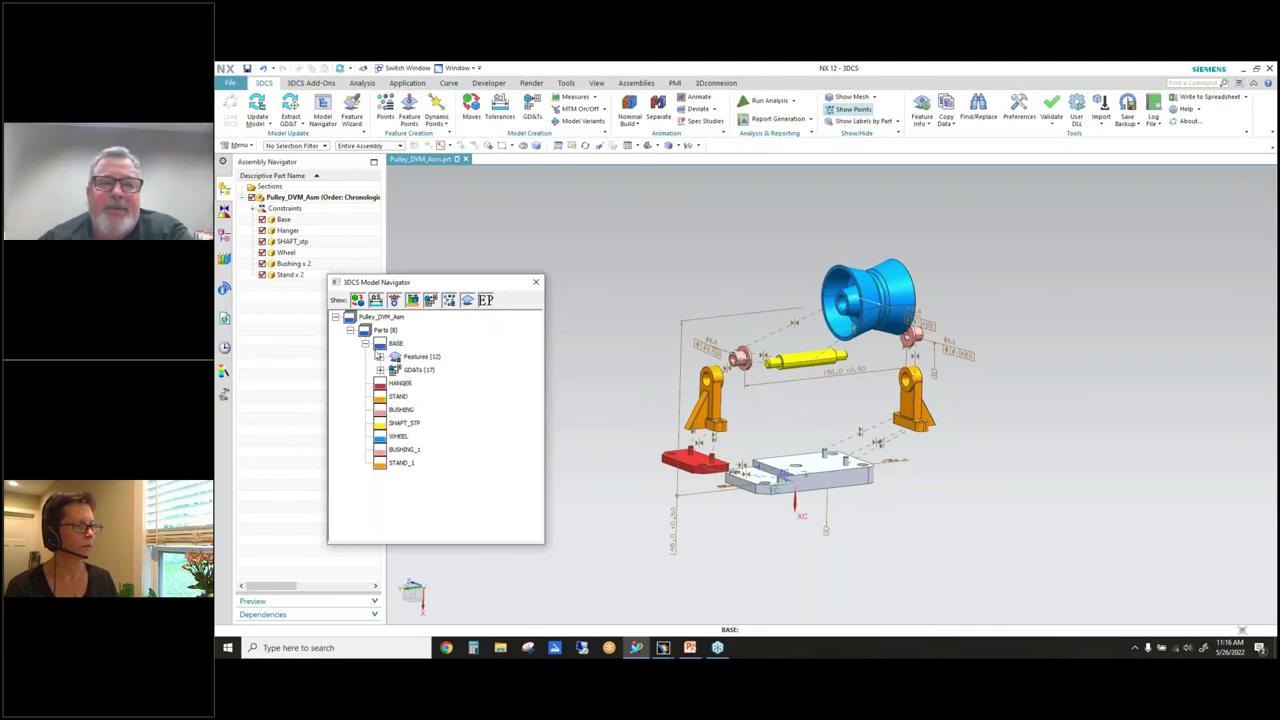
click(486, 300)
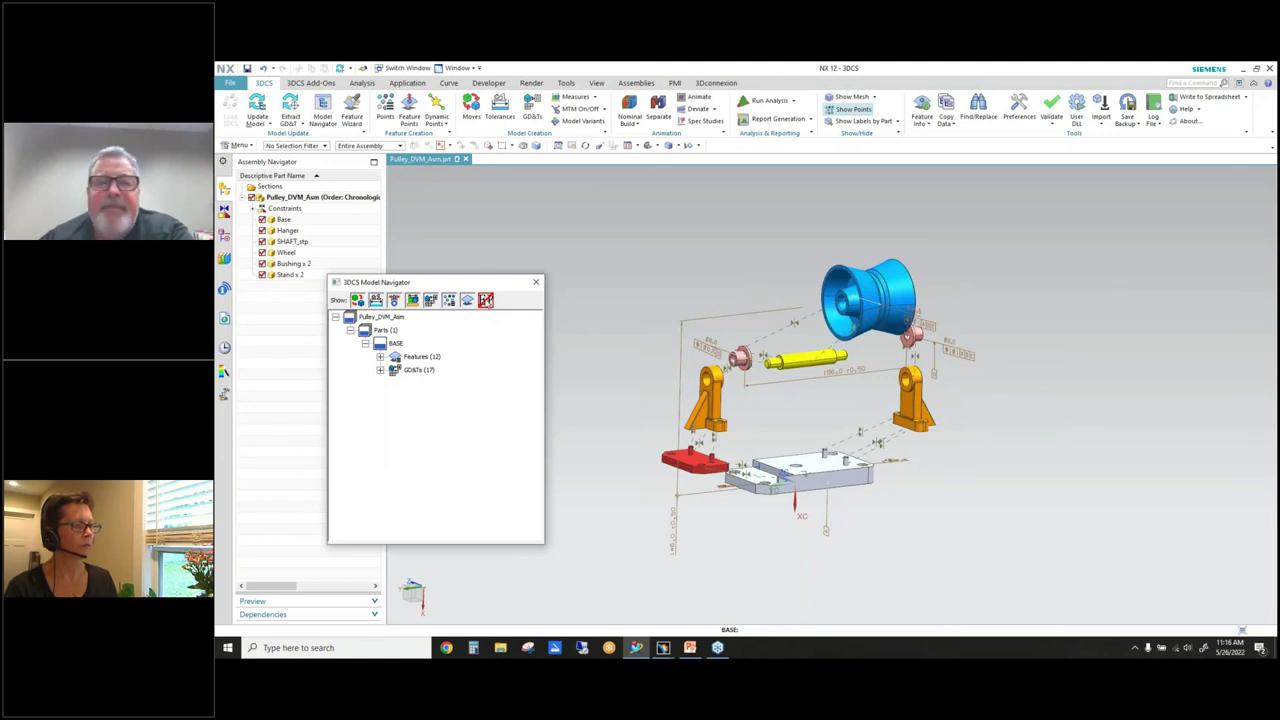
click(486, 300)
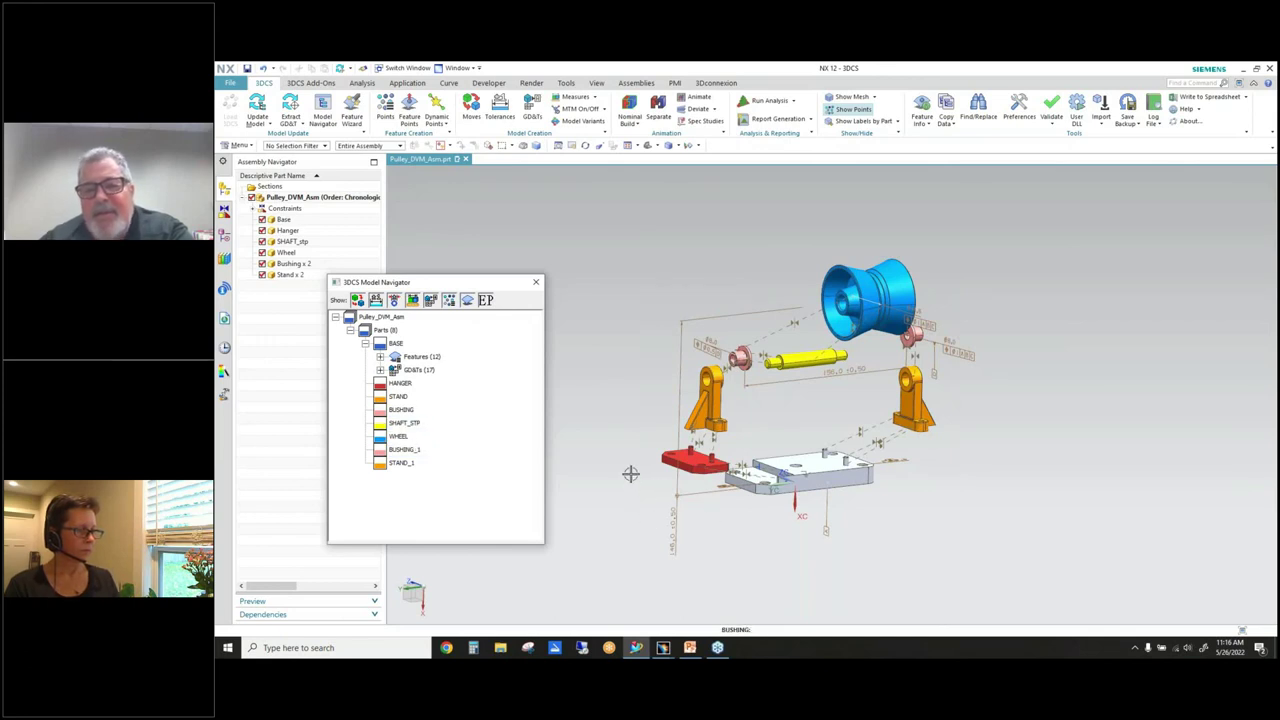
Select WHEEL and BASE's GD&Ts (17) group, then clear the selection
click(396, 436)
click(396, 369)
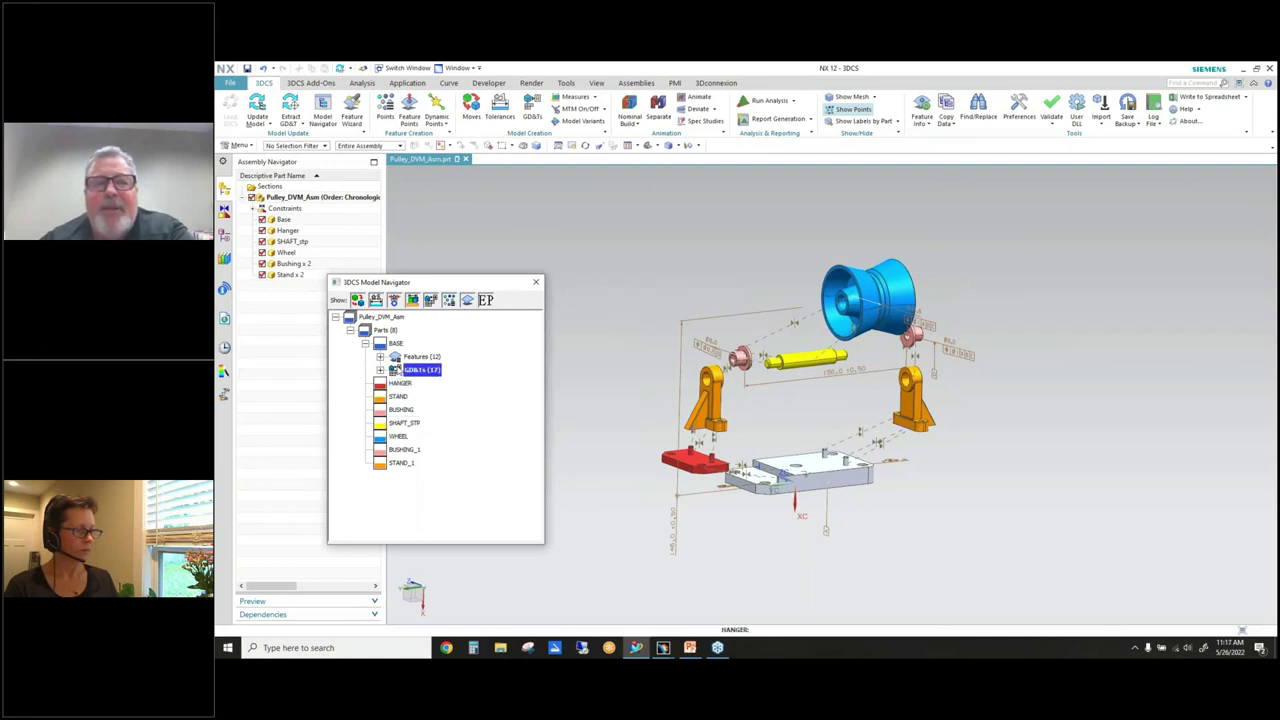
click(449, 370)
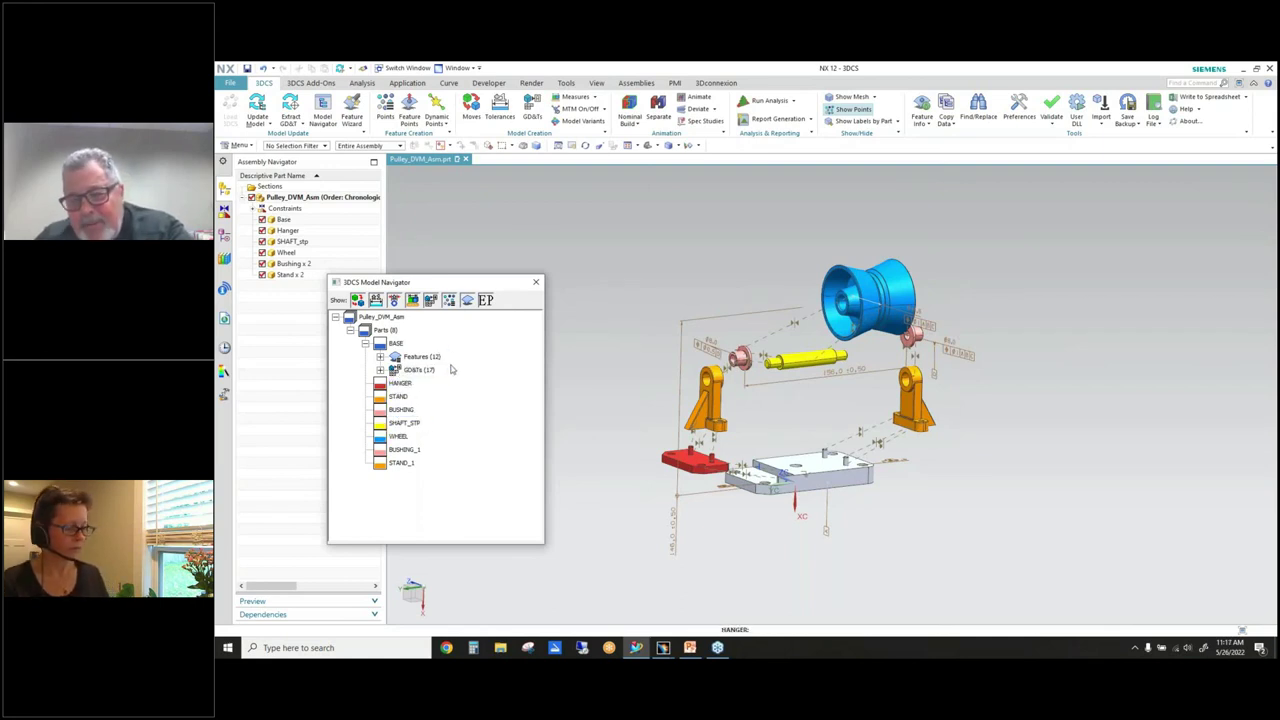